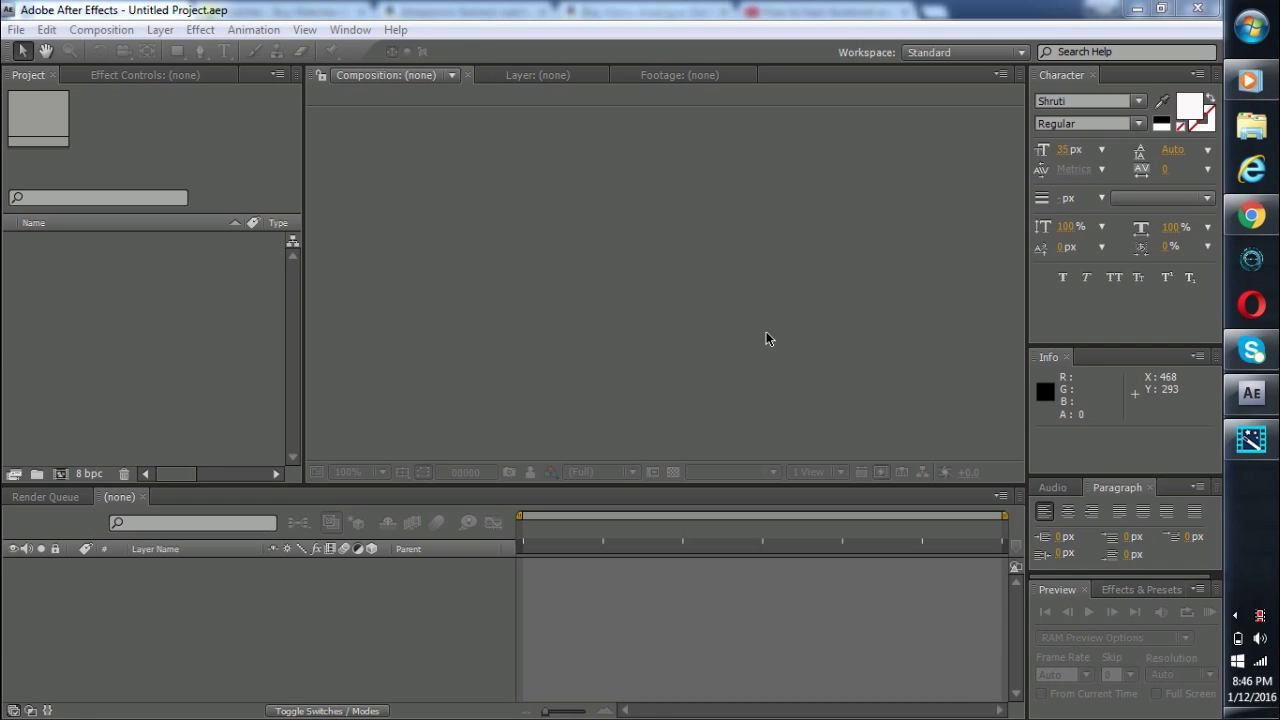
Create a 720×480 NTSC DV composition named 'Type on text'.
{"action": "left_click", "coordinate": [128, 32]}
{"action": "left_click", "coordinate": [140, 47]}
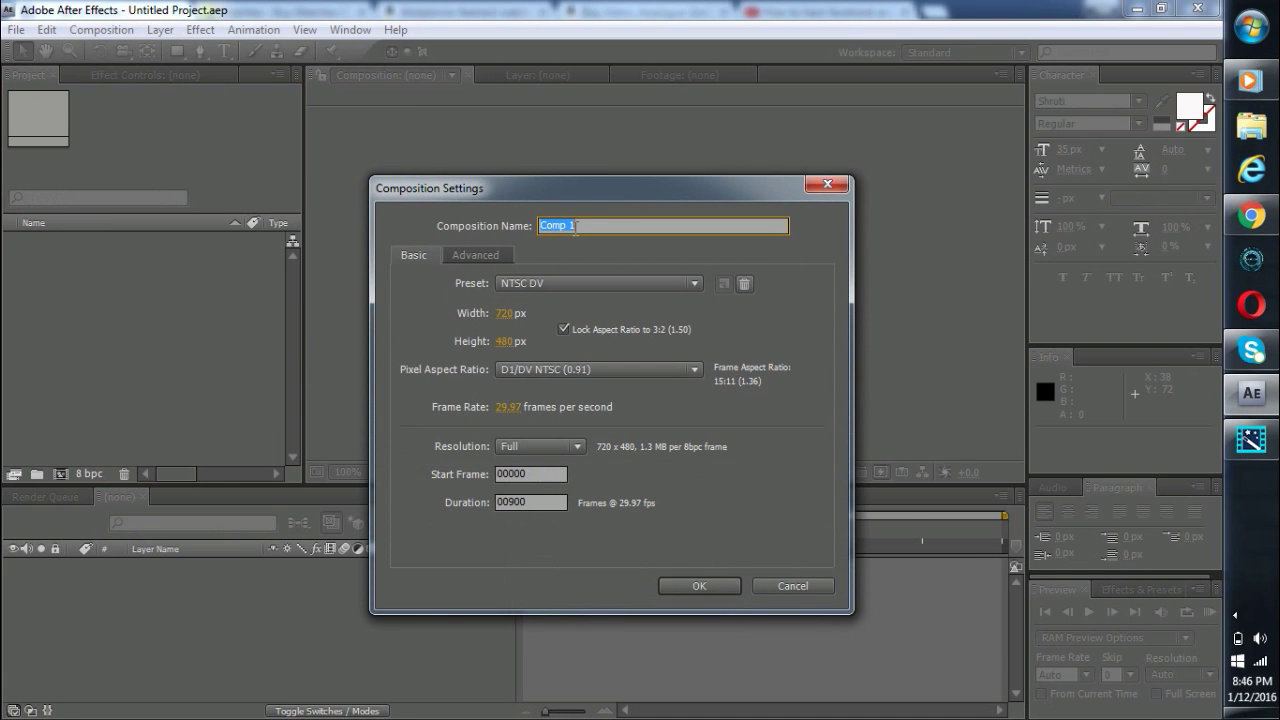
{"action": "type", "text": "Type on text"}
{"action": "key", "text": "Return"}
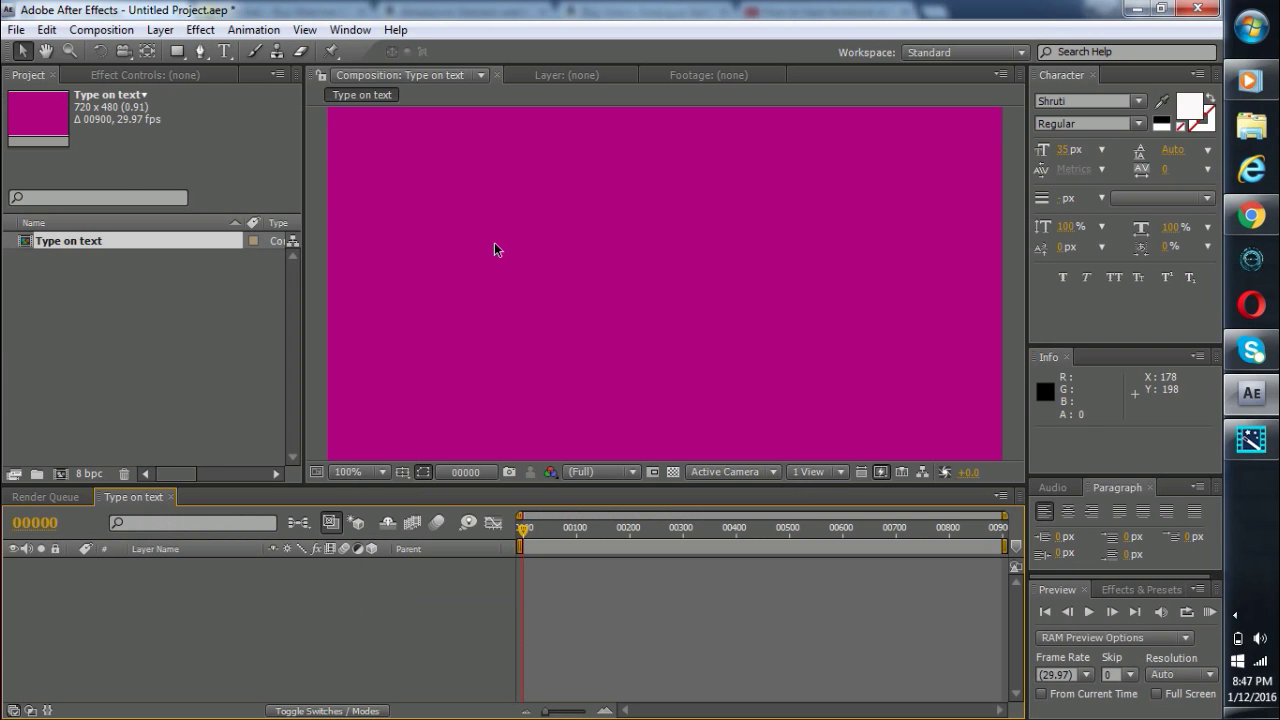
Change the composition background colour to the brighter magenta BE048C.
{"action": "left_click", "coordinate": [104, 30]}
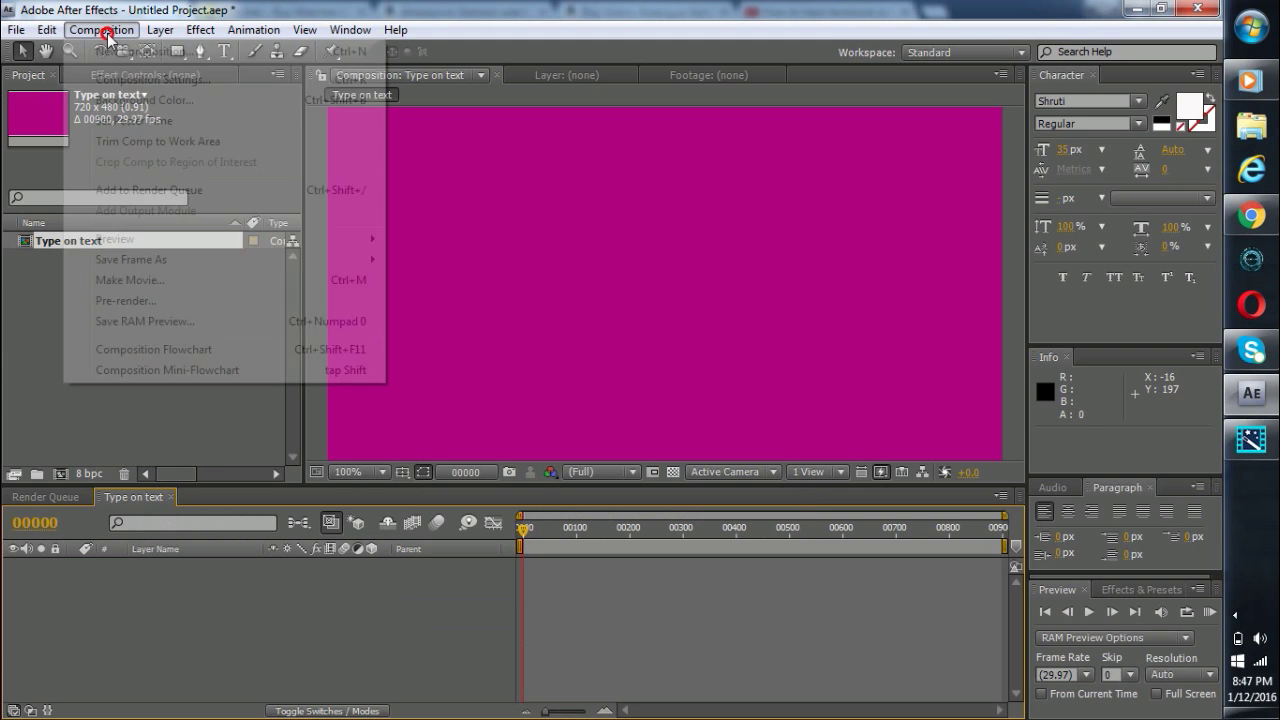
{"action": "left_click", "coordinate": [136, 100]}
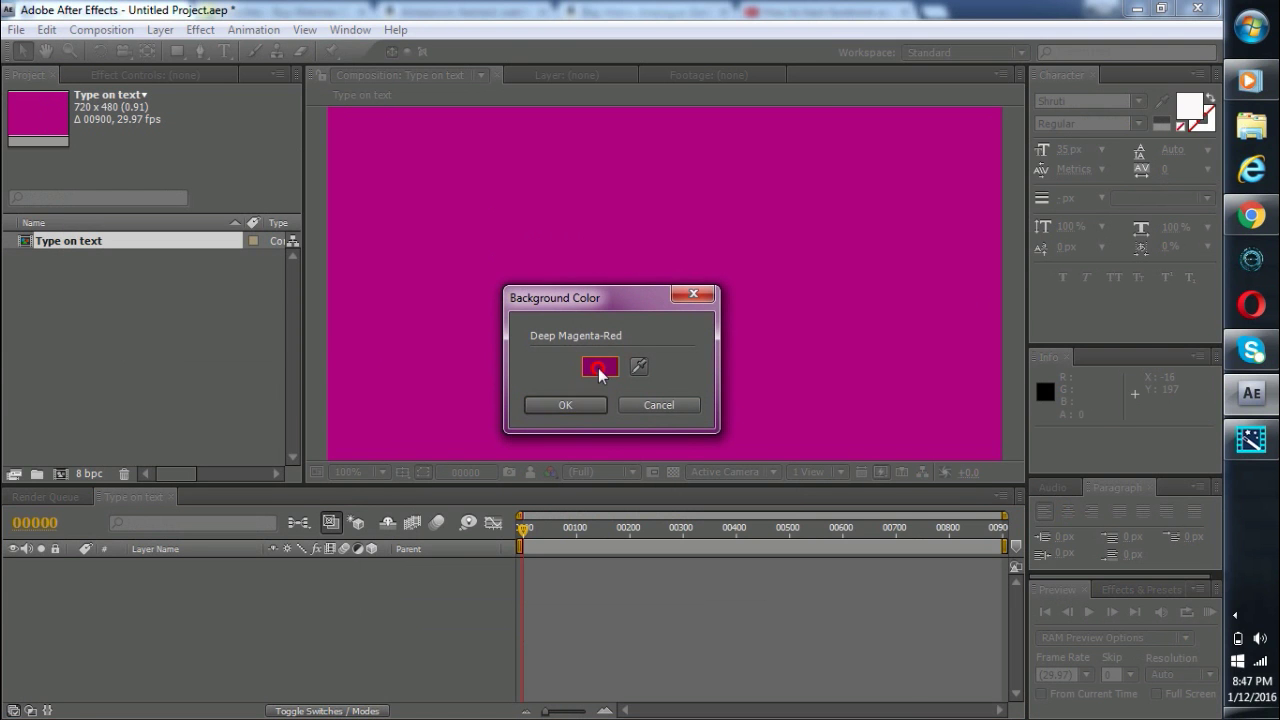
{"action": "left_click", "coordinate": [600, 366]}
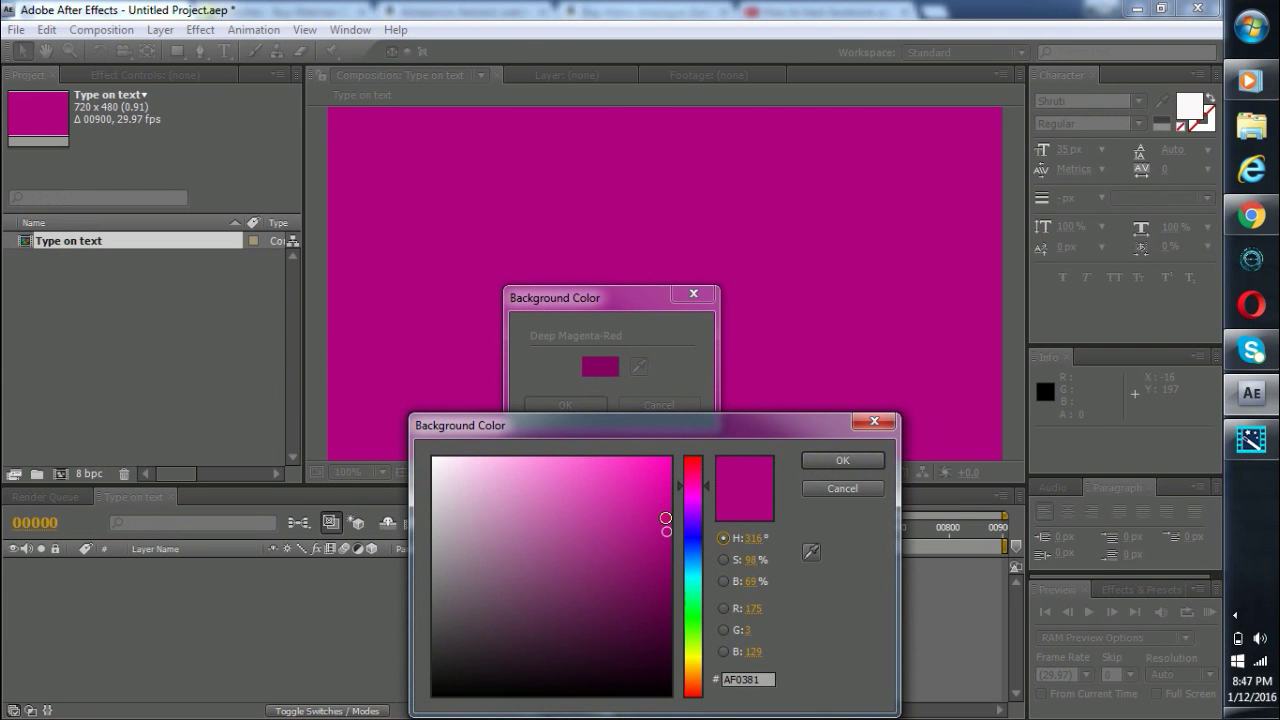
{"action": "left_click", "coordinate": [665, 518]}
{"action": "left_click", "coordinate": [843, 458]}
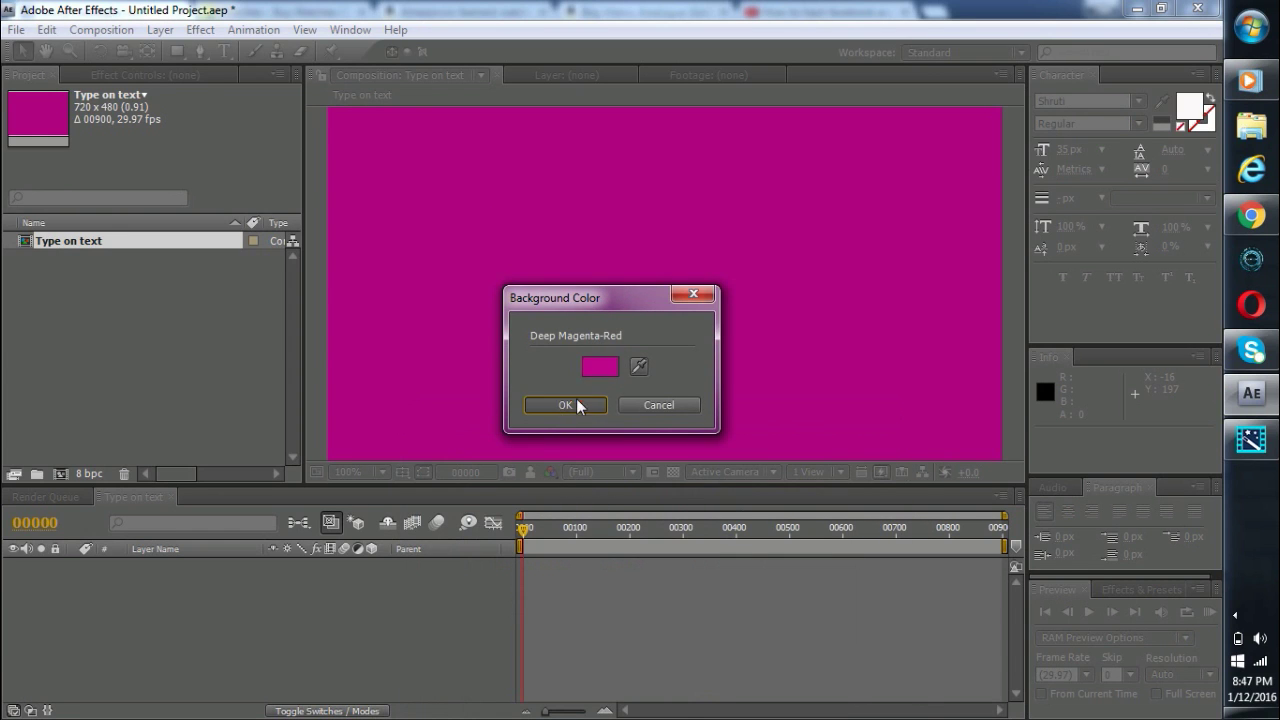
{"action": "left_click", "coordinate": [576, 400]}
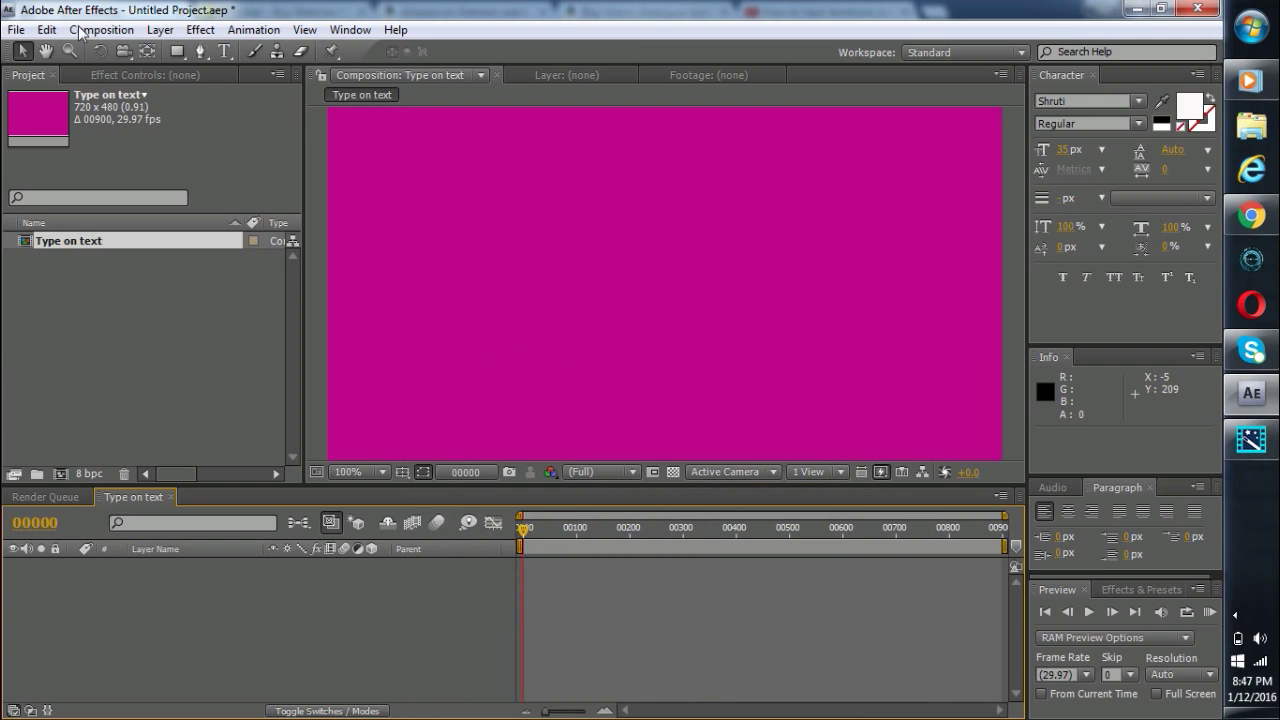
{"action": "left_click", "coordinate": [229, 53]}
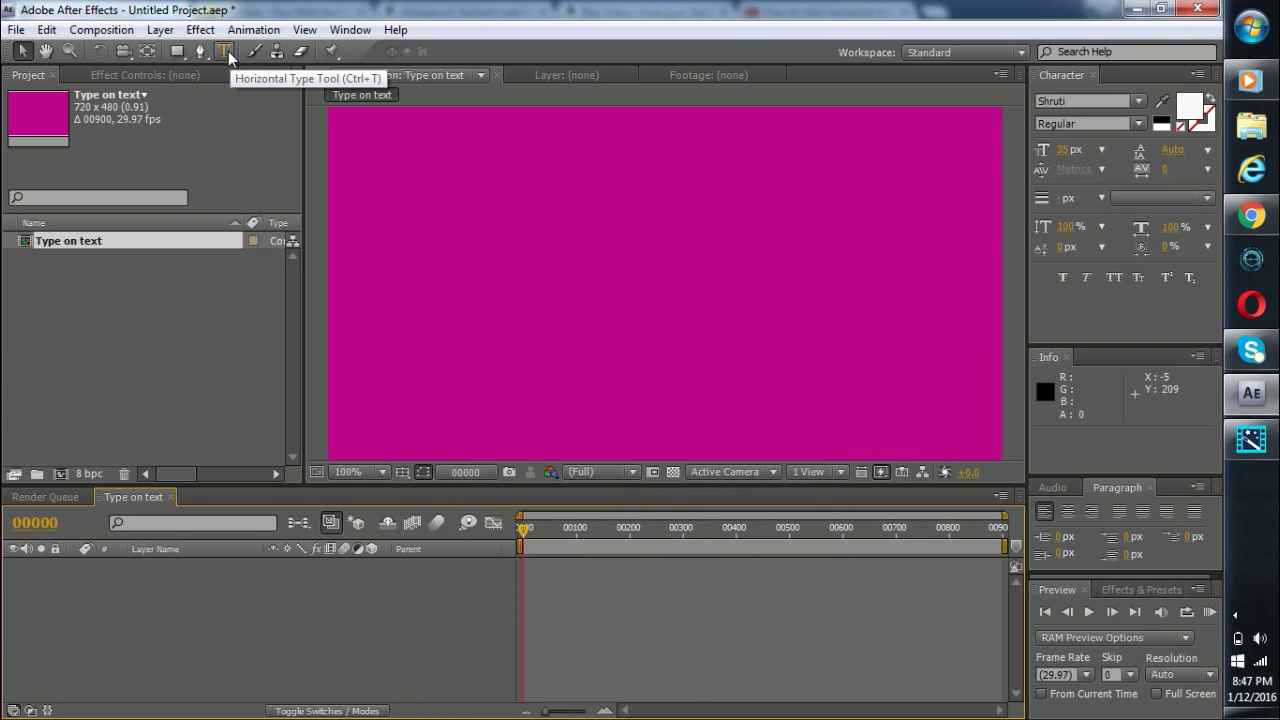
Add a white paragraph text box reading 'this text will be typed'.
{"action": "left_click", "coordinate": [229, 54]}
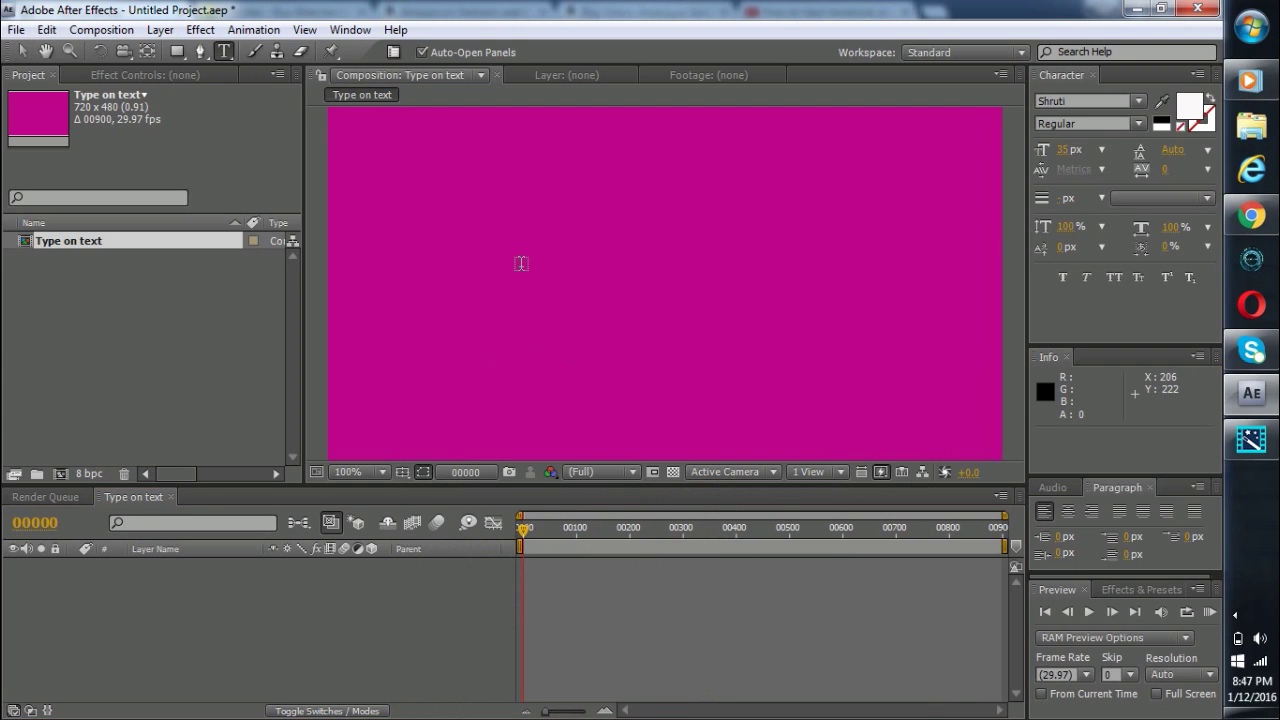
{"action": "left_click_drag", "start_coordinate": [463, 198], "coordinate": [850, 339]}
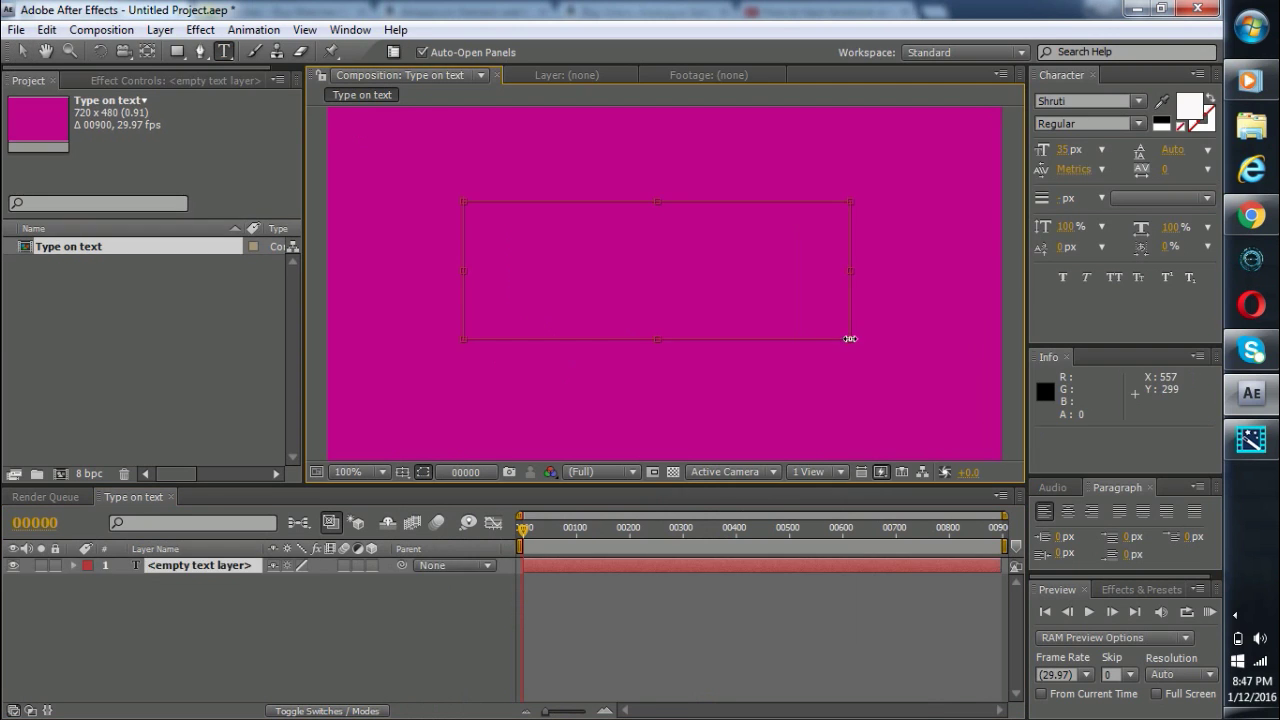
{"action": "left_click", "coordinate": [1187, 110]}
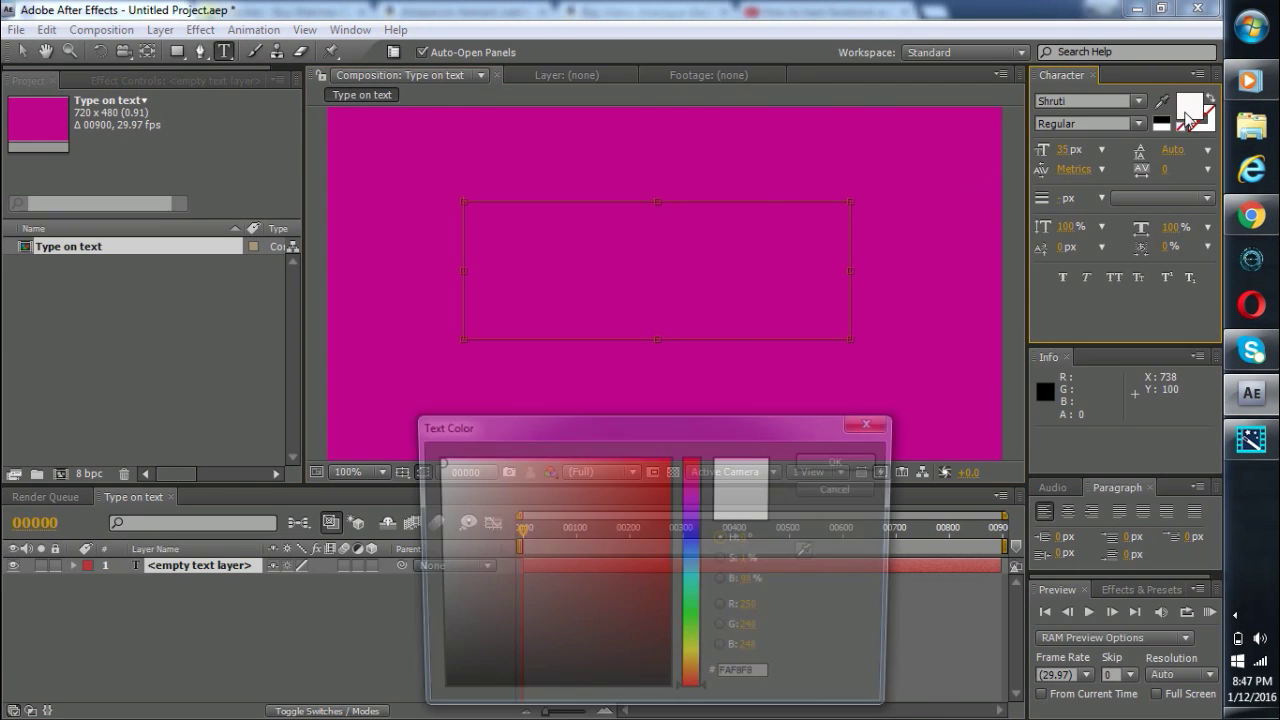
{"action": "left_click", "coordinate": [840, 461]}
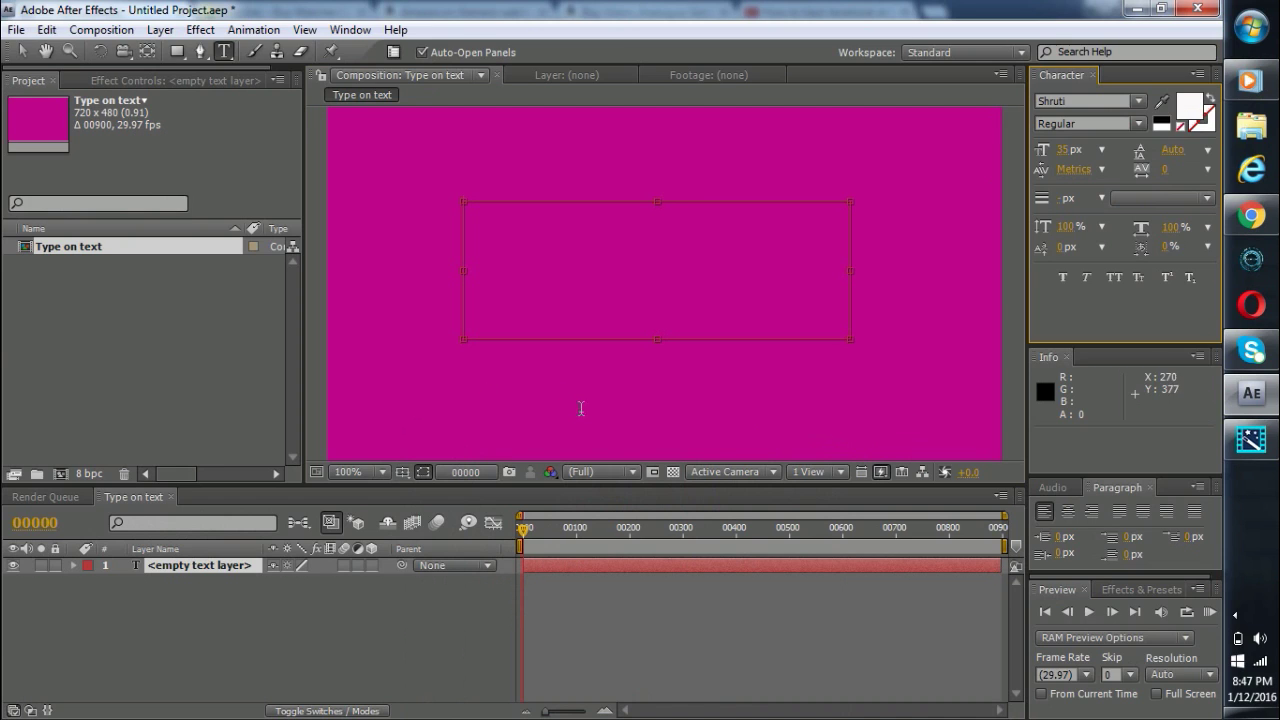
{"action": "left_click", "coordinate": [568, 296]}
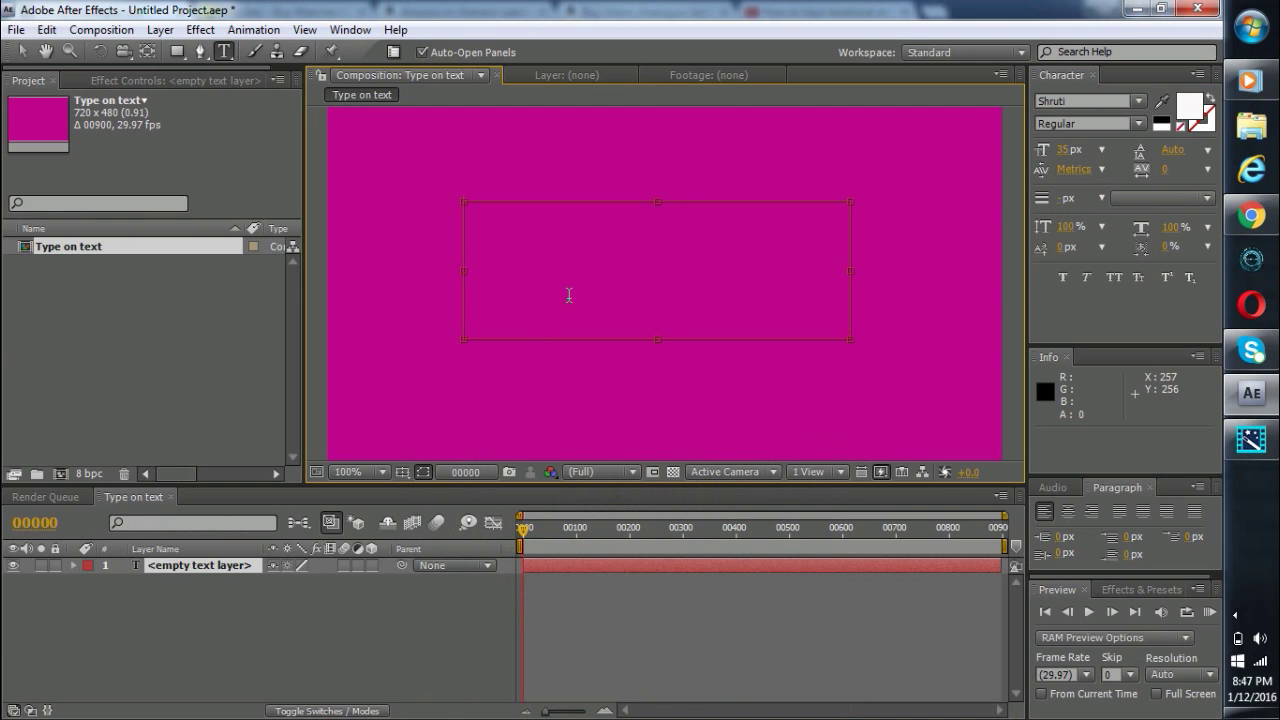
{"action": "type", "text": "this t"}
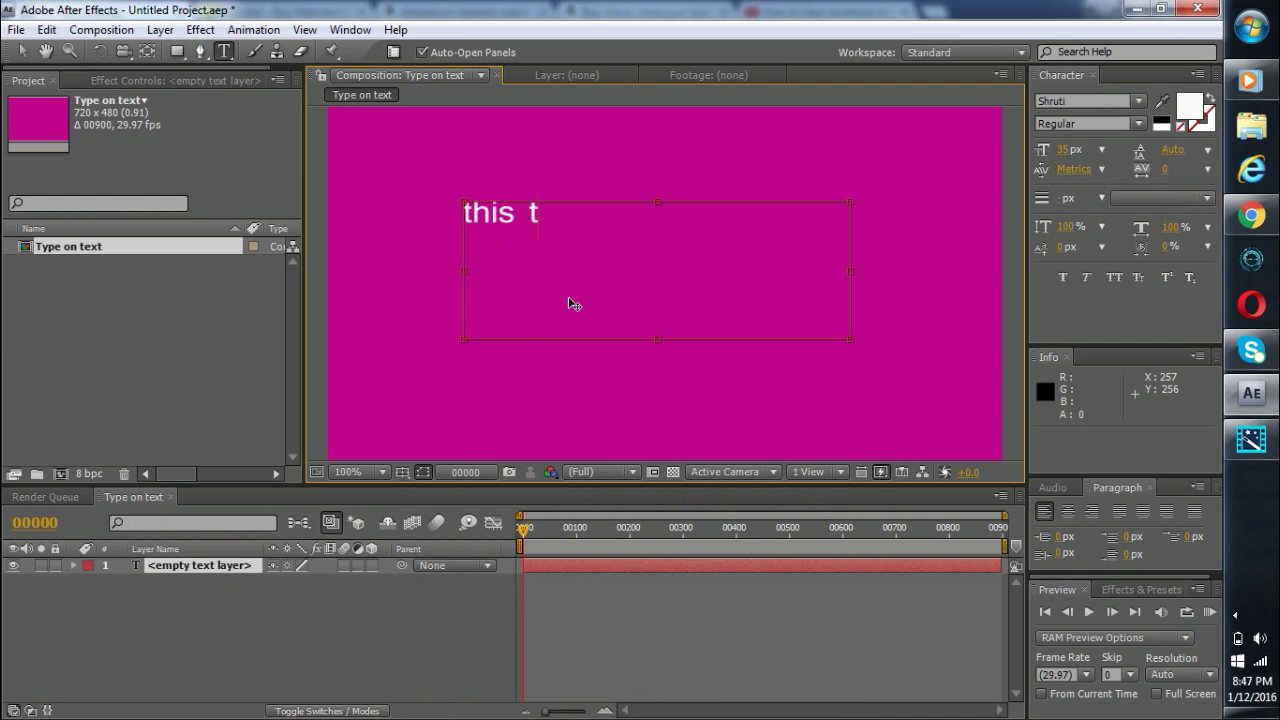
{"action": "type", "text": "ext wi"}
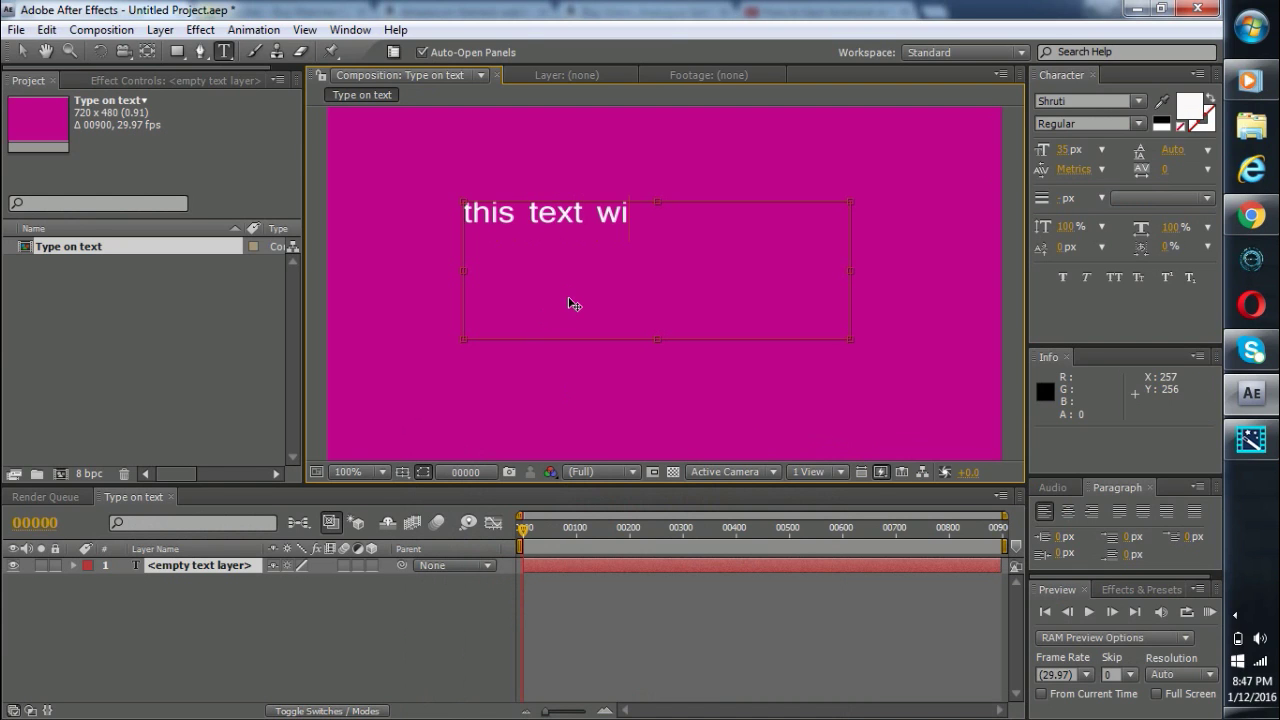
{"action": "type", "text": "ll be typd"}
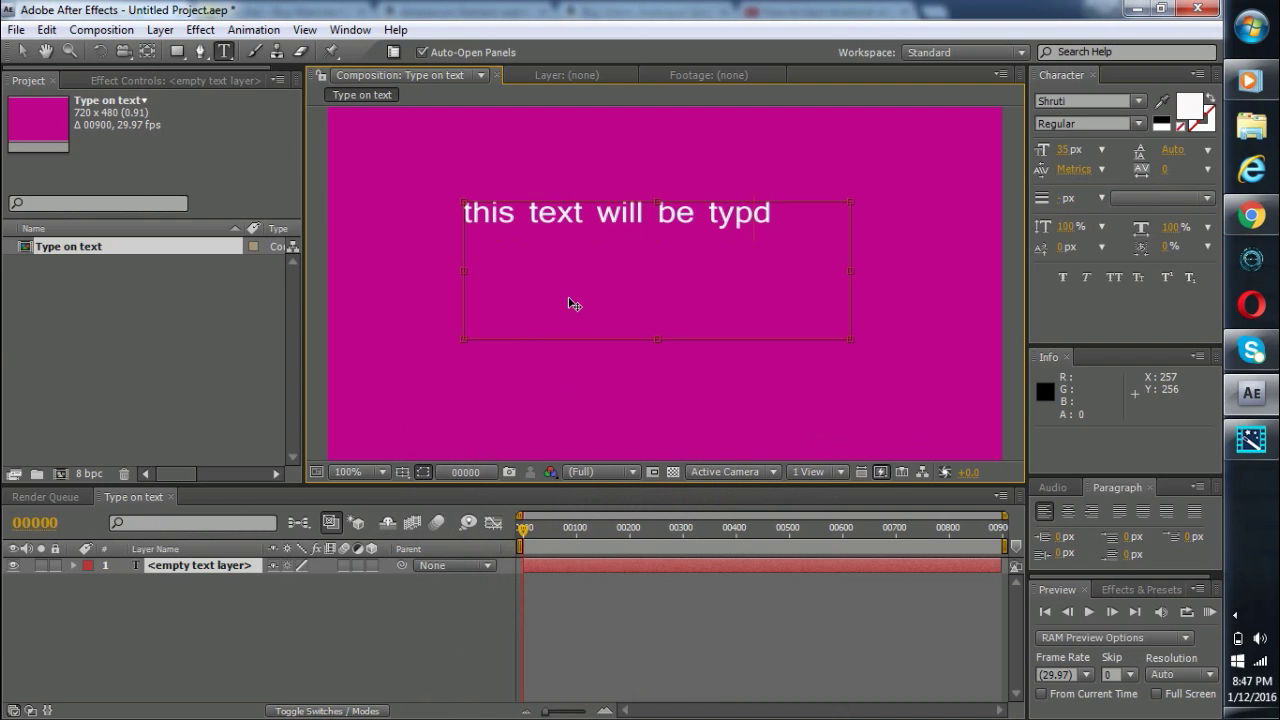
{"action": "key", "text": "BackSpace"}
{"action": "type", "text": "ed"}
Shrink the text box to one line and move the layer toward the composition centre.
{"action": "left_click_drag", "start_coordinate": [849, 341], "coordinate": [794, 232]}
{"action": "left_click", "coordinate": [22, 51]}
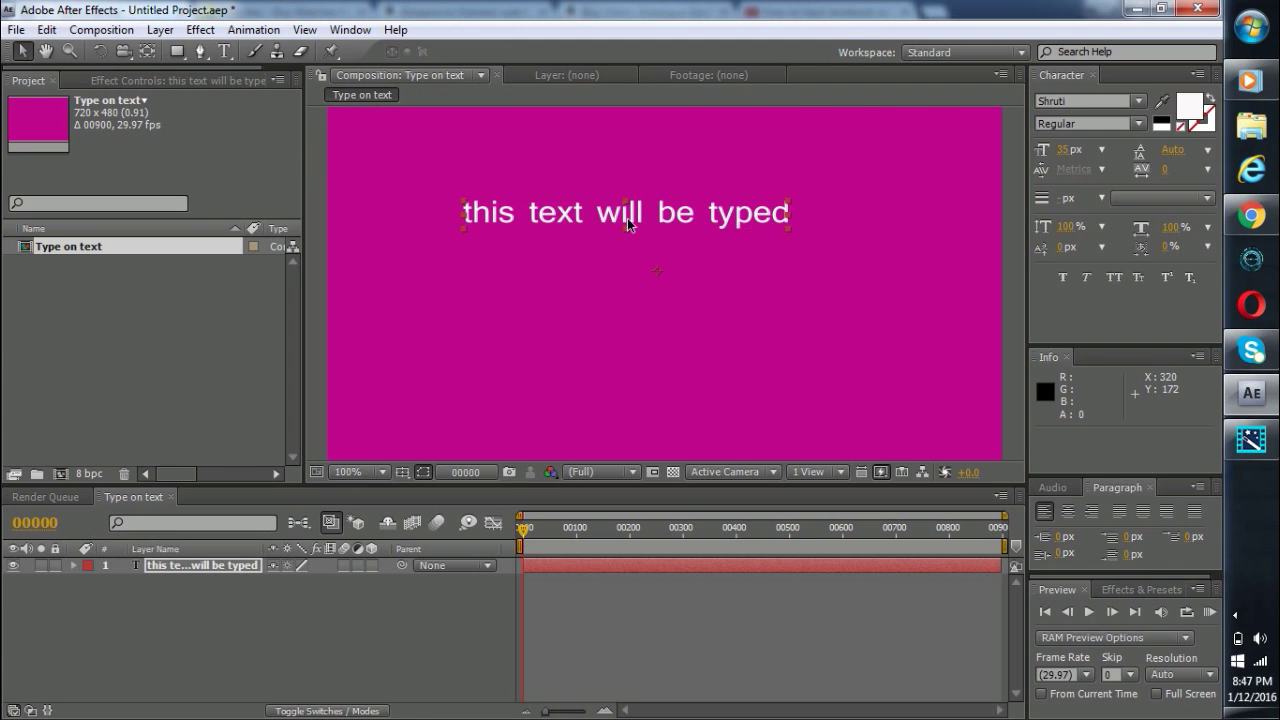
{"action": "left_click_drag", "start_coordinate": [625, 218], "coordinate": [660, 287]}
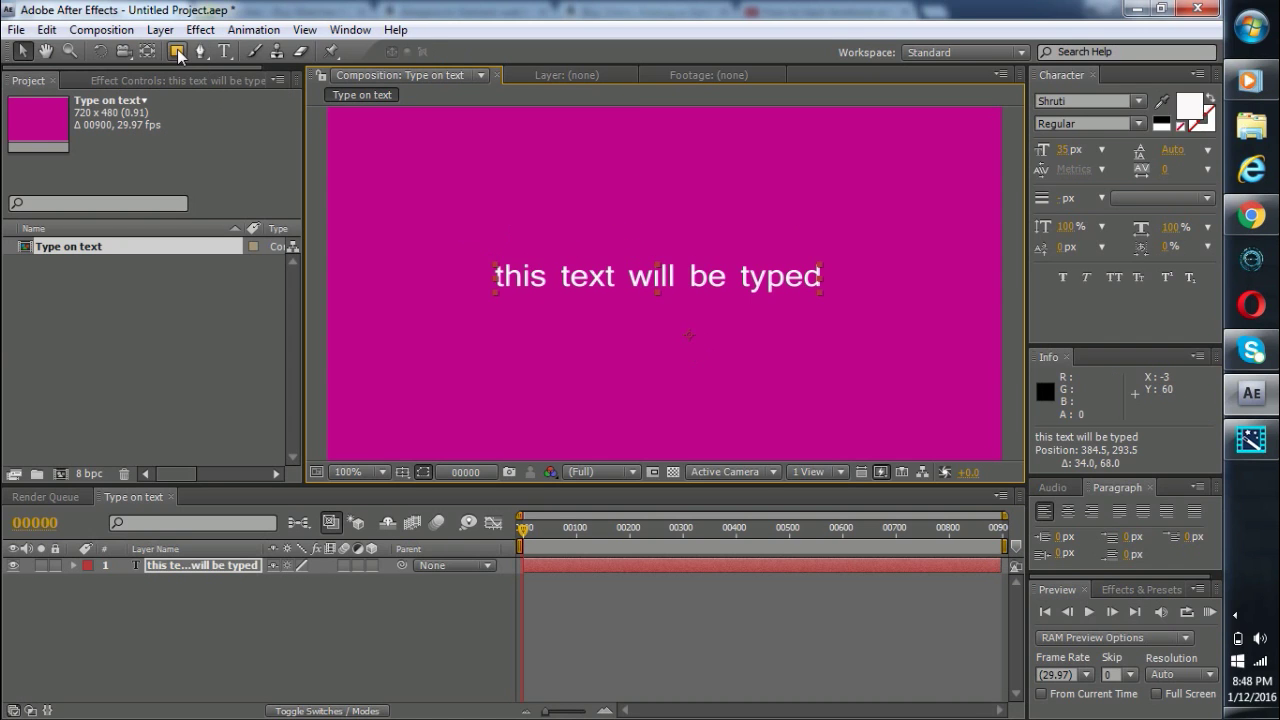
{"action": "key", "text": "q"}
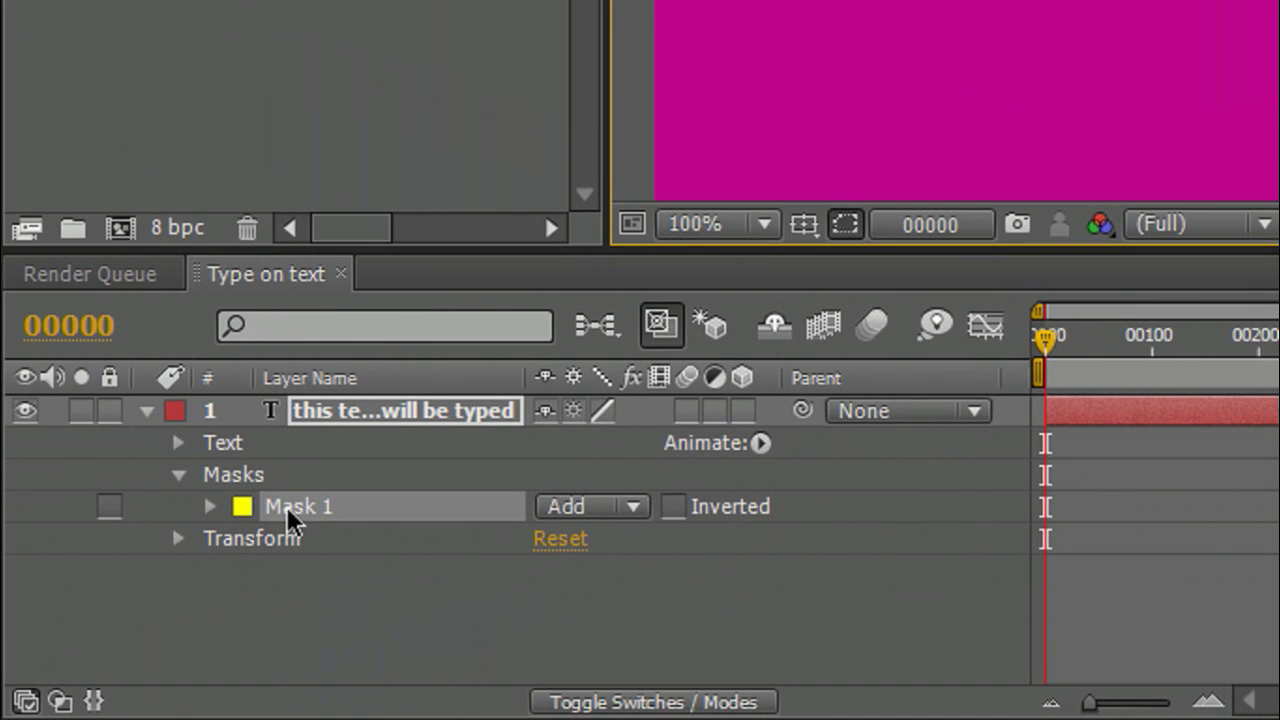
Key Mask 1's path at frame 0 and shrink the mask to a sliver at the text's start.
{"action": "left_click", "coordinate": [206, 507]}
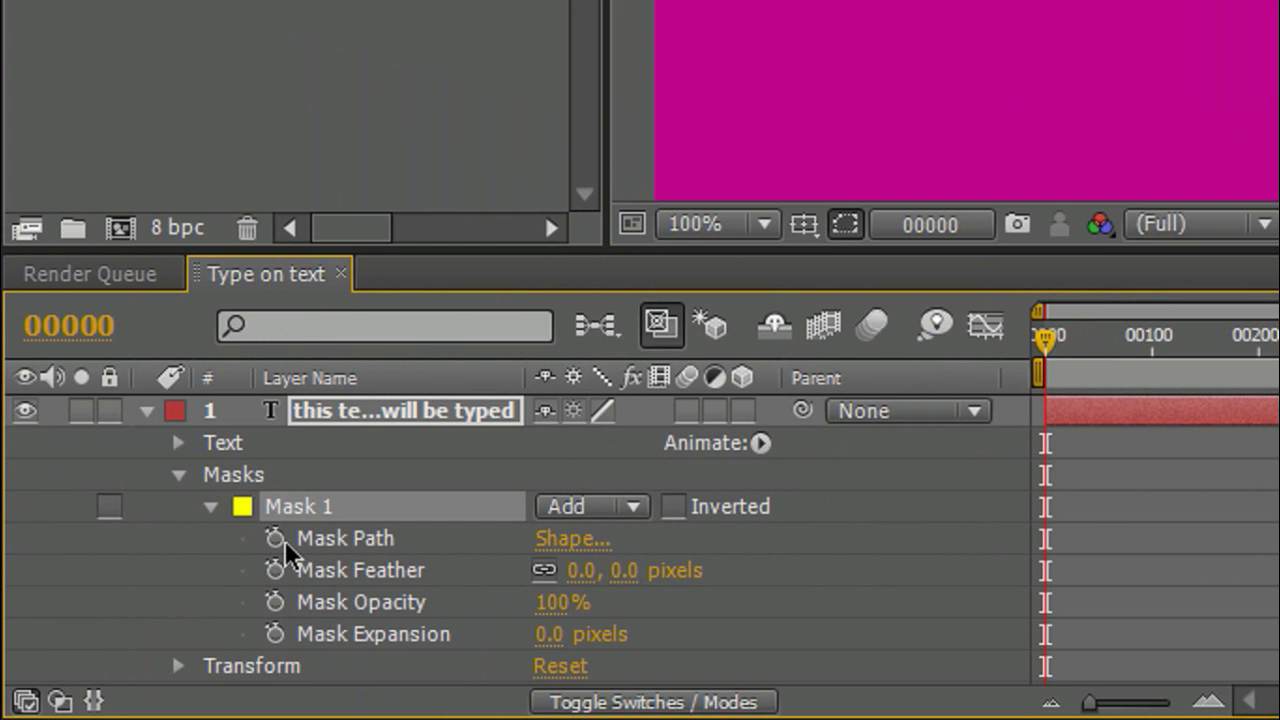
{"action": "left_click", "coordinate": [275, 538]}
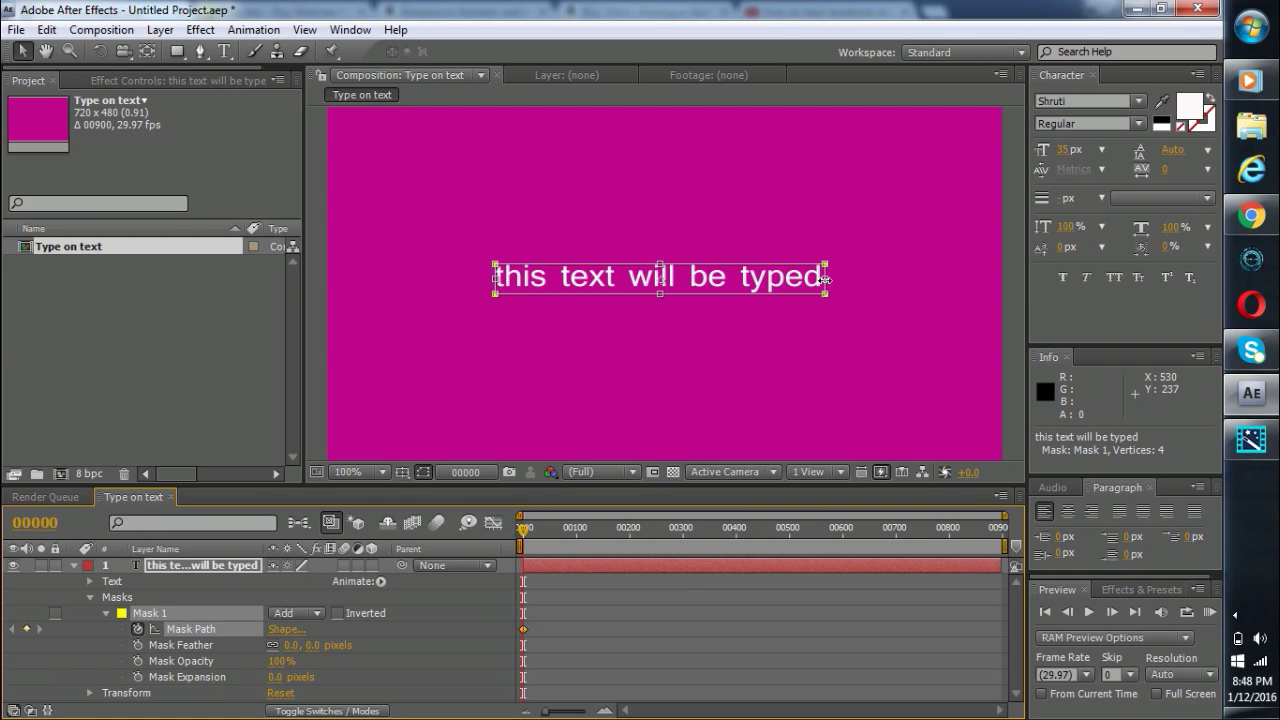
{"action": "left_click_drag", "start_coordinate": [825, 280], "coordinate": [502, 273]}
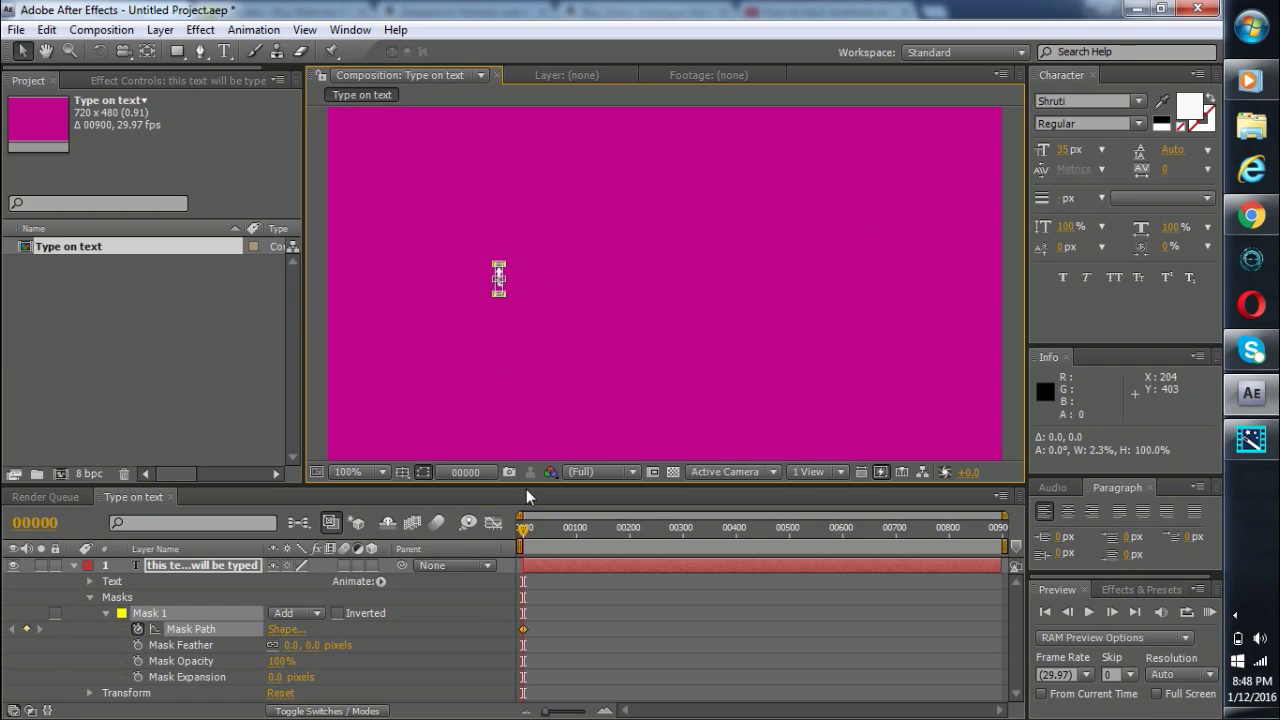
At frame 25, widen the mask past the text to reveal the whole line.
{"action": "left_click_drag", "start_coordinate": [522, 536], "coordinate": [536, 536]}
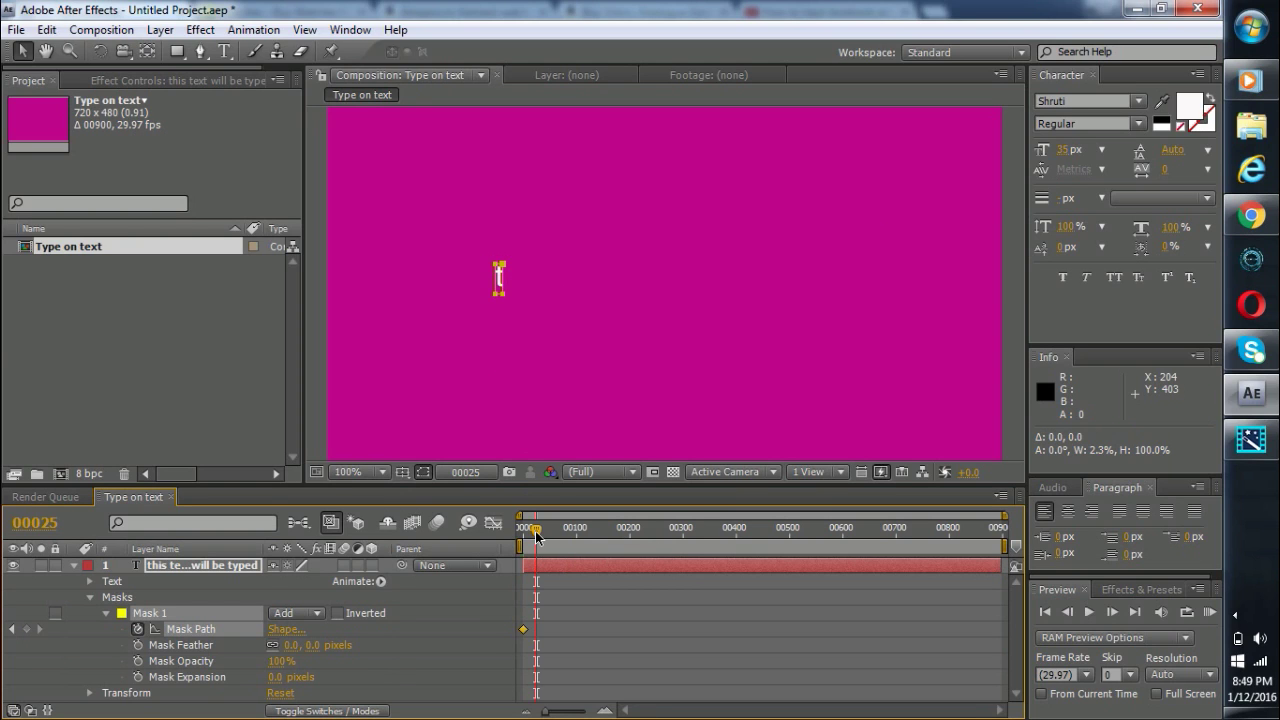
{"action": "left_click_drag", "start_coordinate": [536, 536], "coordinate": [533, 533]}
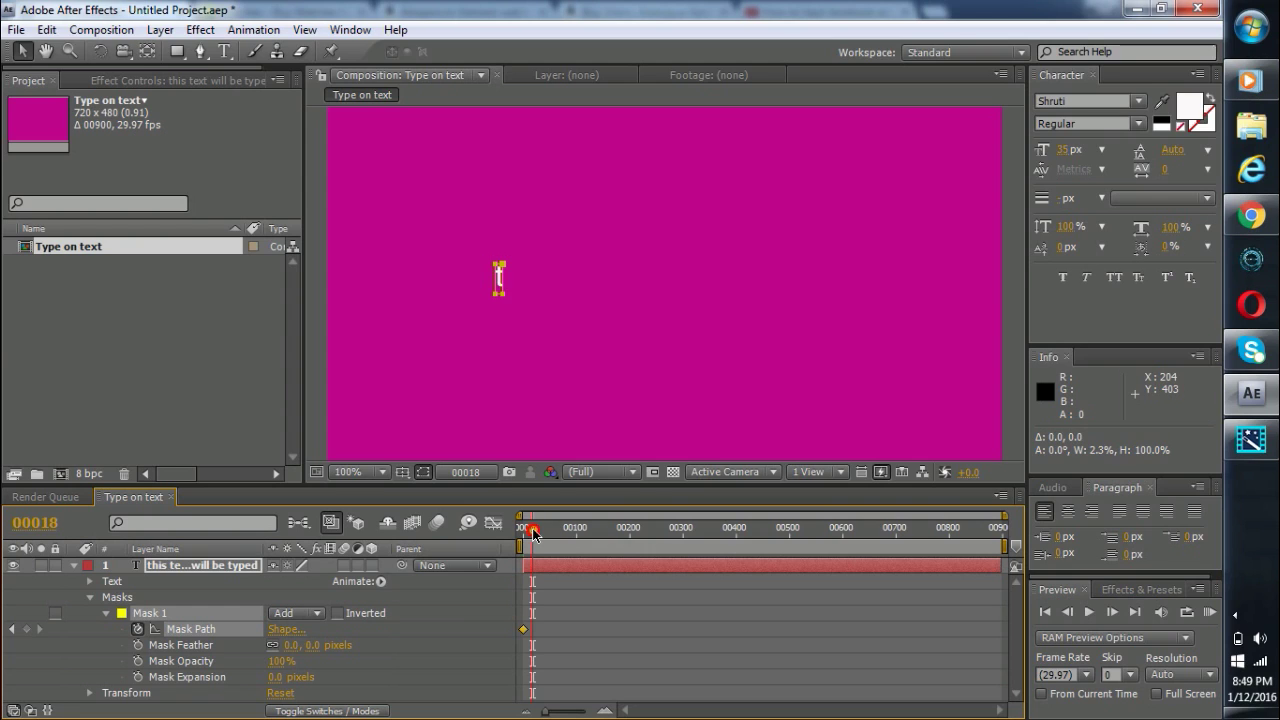
{"action": "key", "text": "Page_Down"}
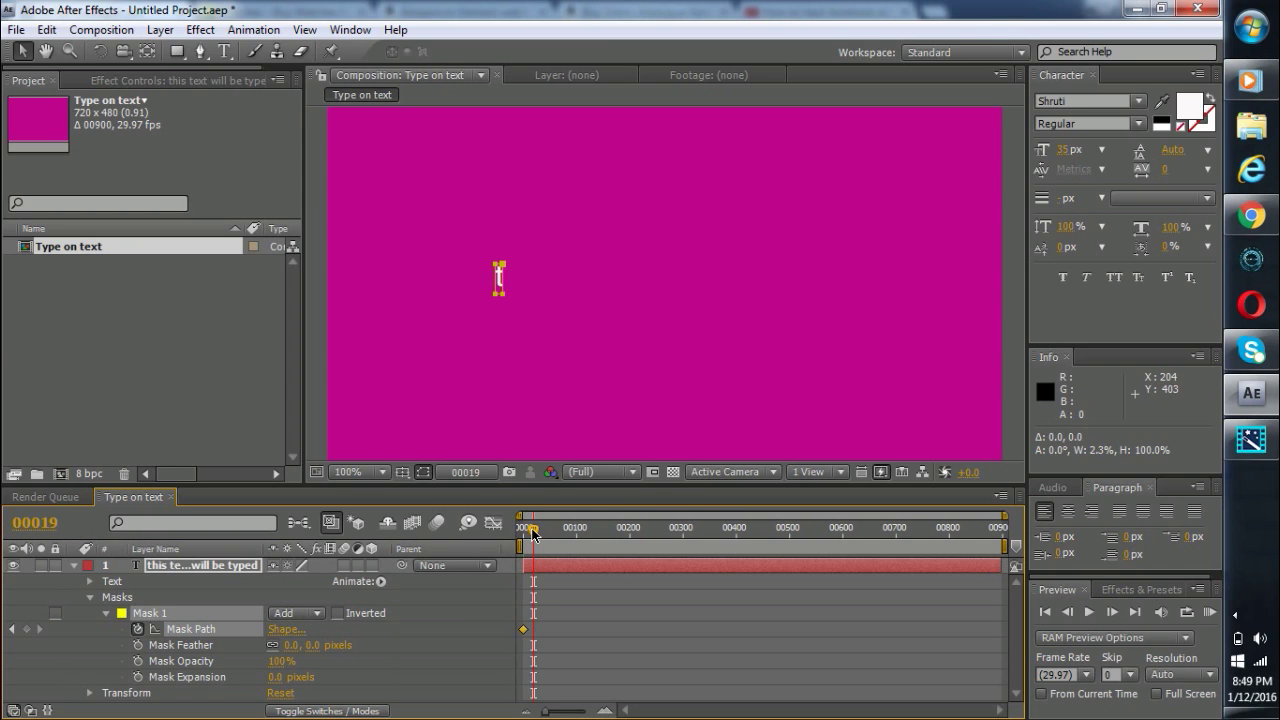
{"action": "left_click_drag", "start_coordinate": [533, 533], "coordinate": [536, 535]}
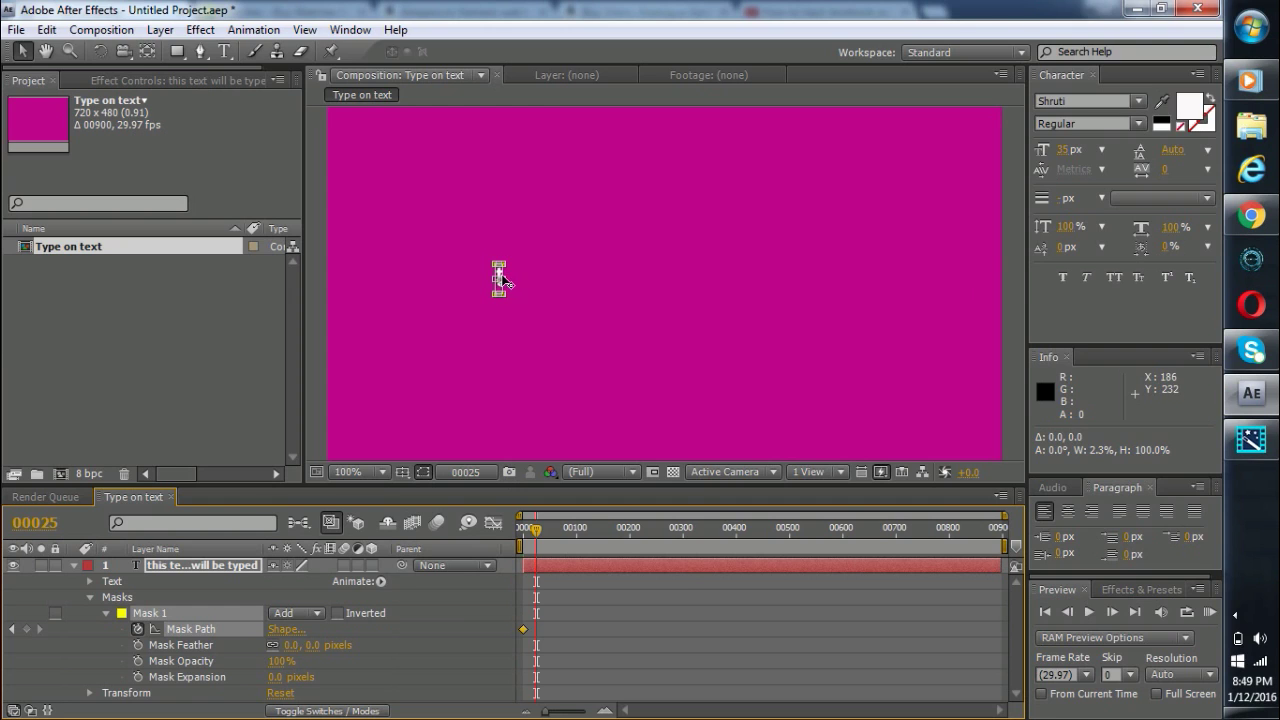
{"action": "left_click_drag", "start_coordinate": [501, 278], "coordinate": [828, 284]}
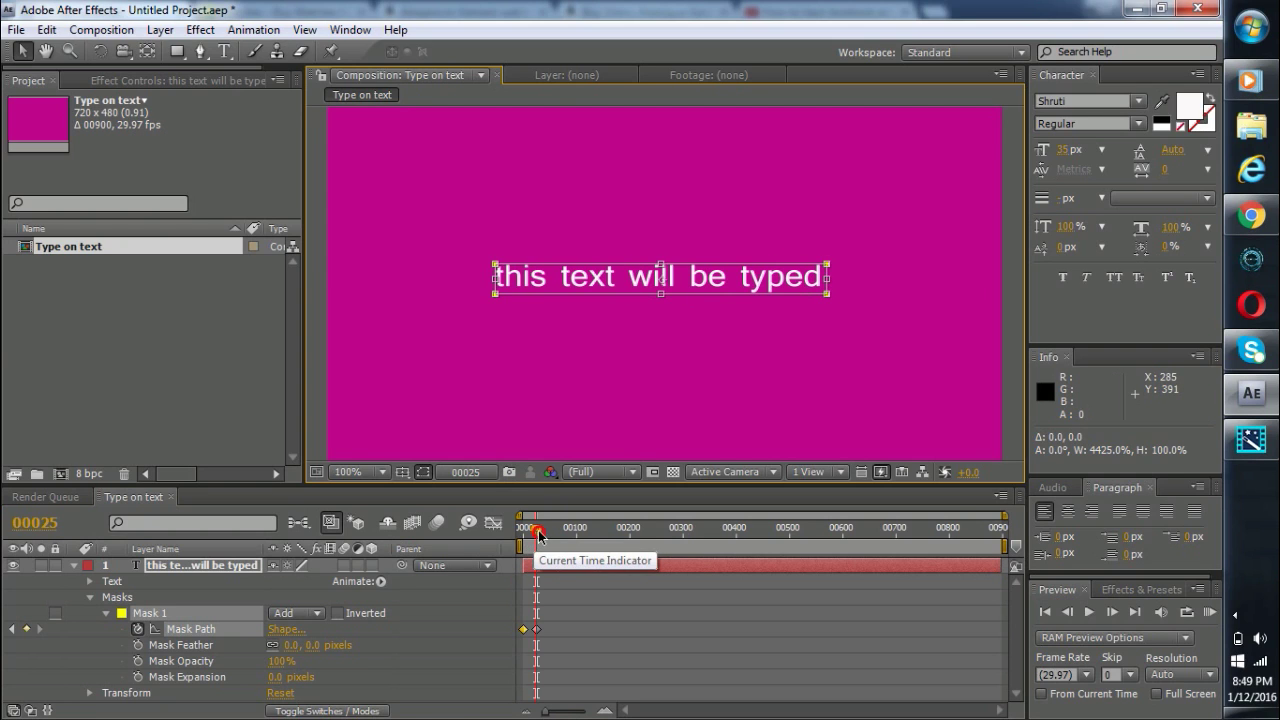
At frame 0, free-transform the mask down to 25% width, then preview the reveal.
{"action": "left_click_drag", "start_coordinate": [536, 530], "coordinate": [524, 535]}
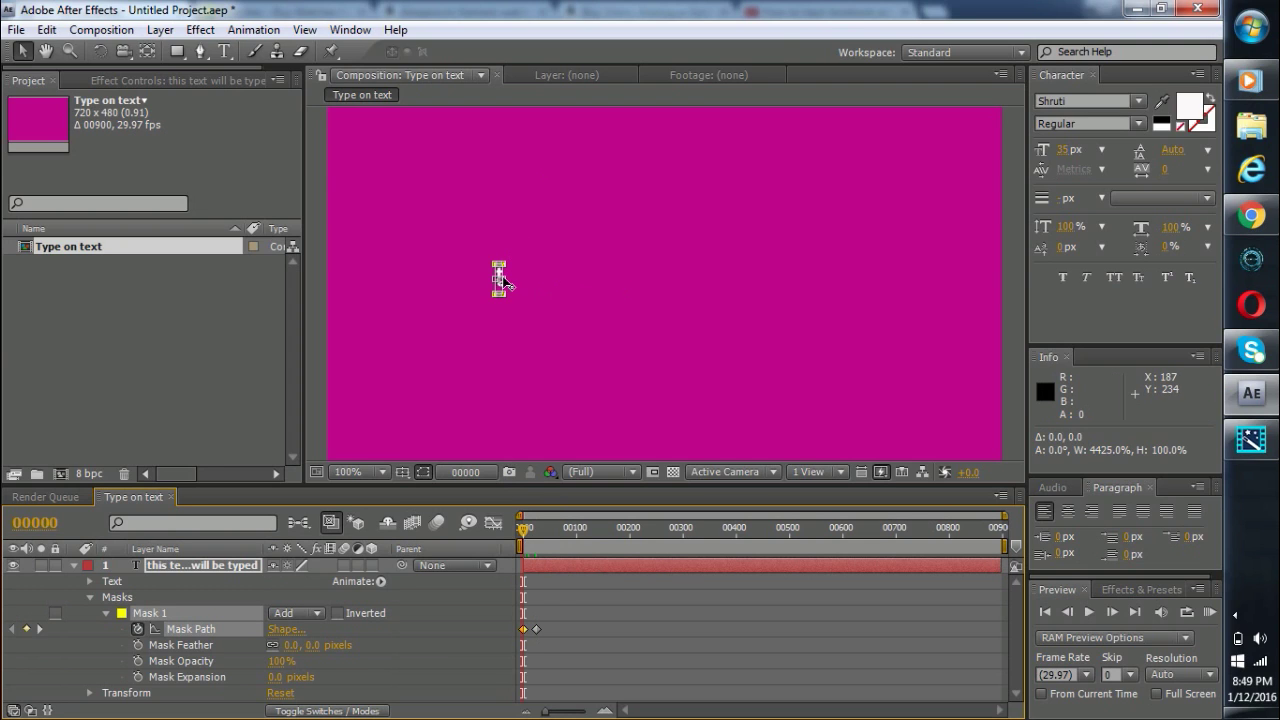
{"action": "left_click", "coordinate": [502, 279]}
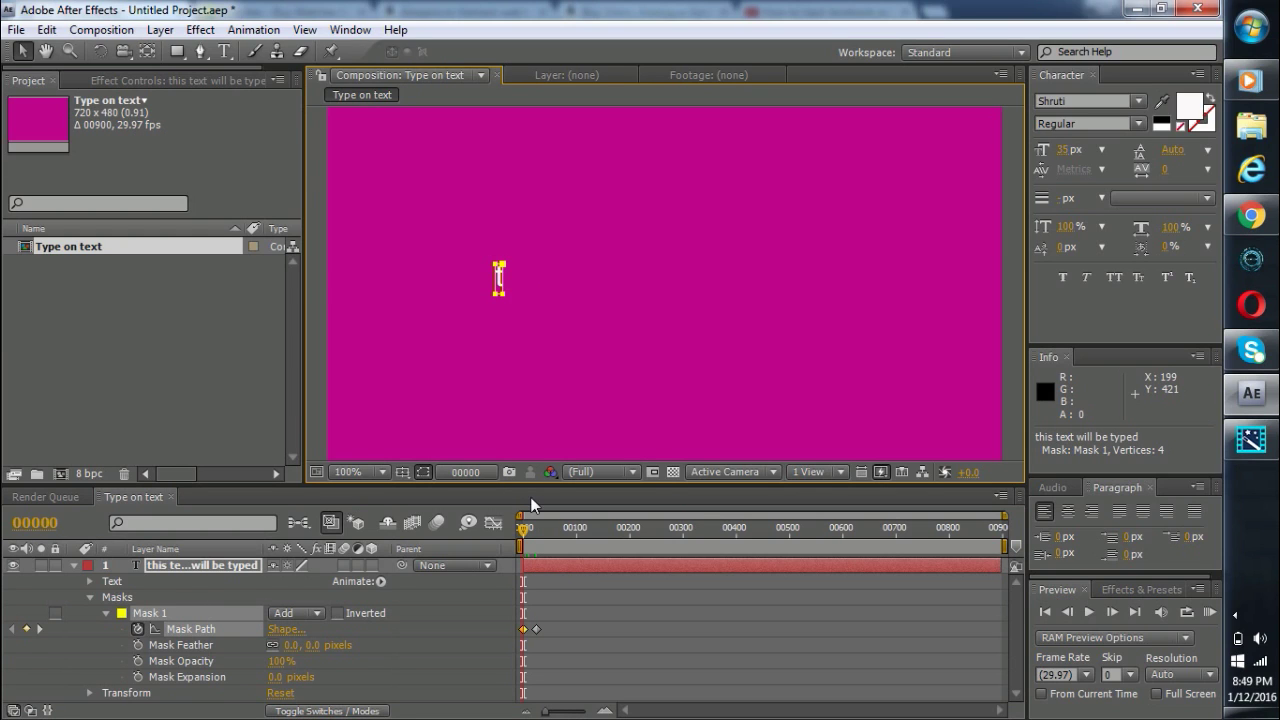
{"action": "key", "text": "ctrl+t"}
{"action": "left_click_drag", "start_coordinate": [503, 279], "coordinate": [498, 284]}
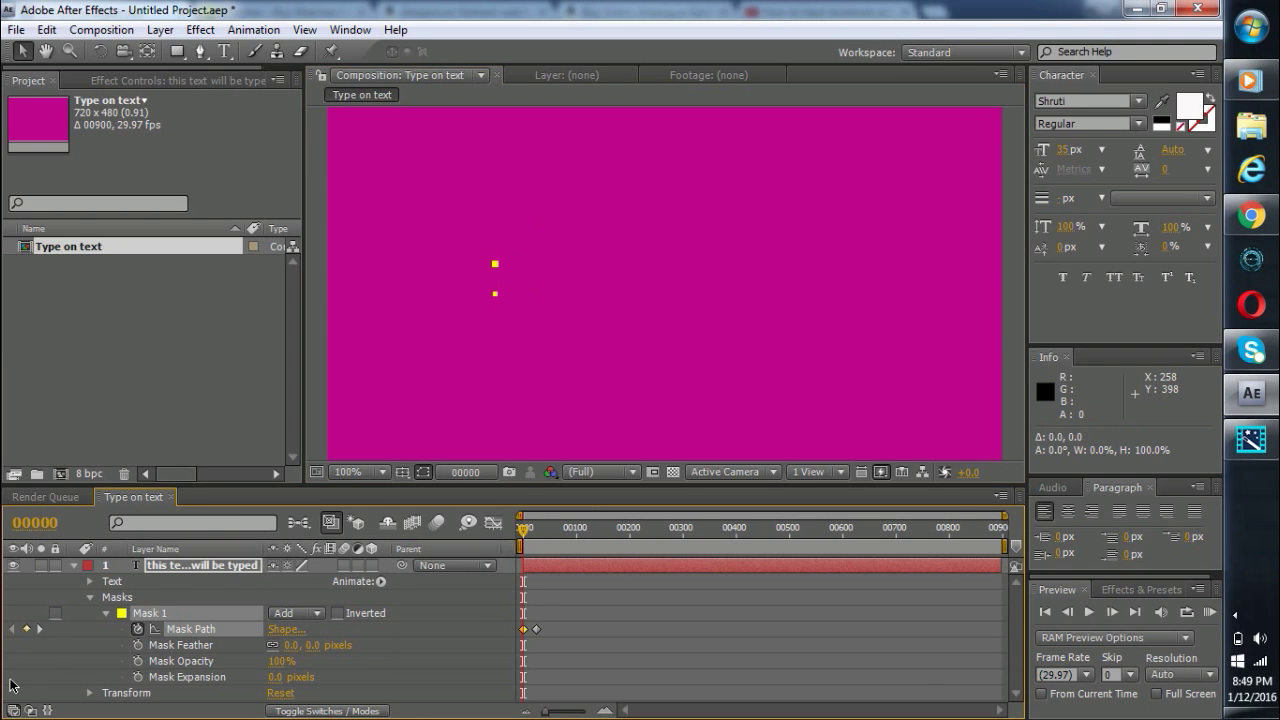
{"action": "left_click", "coordinate": [843, 680]}
{"action": "left_click", "coordinate": [1088, 614]}
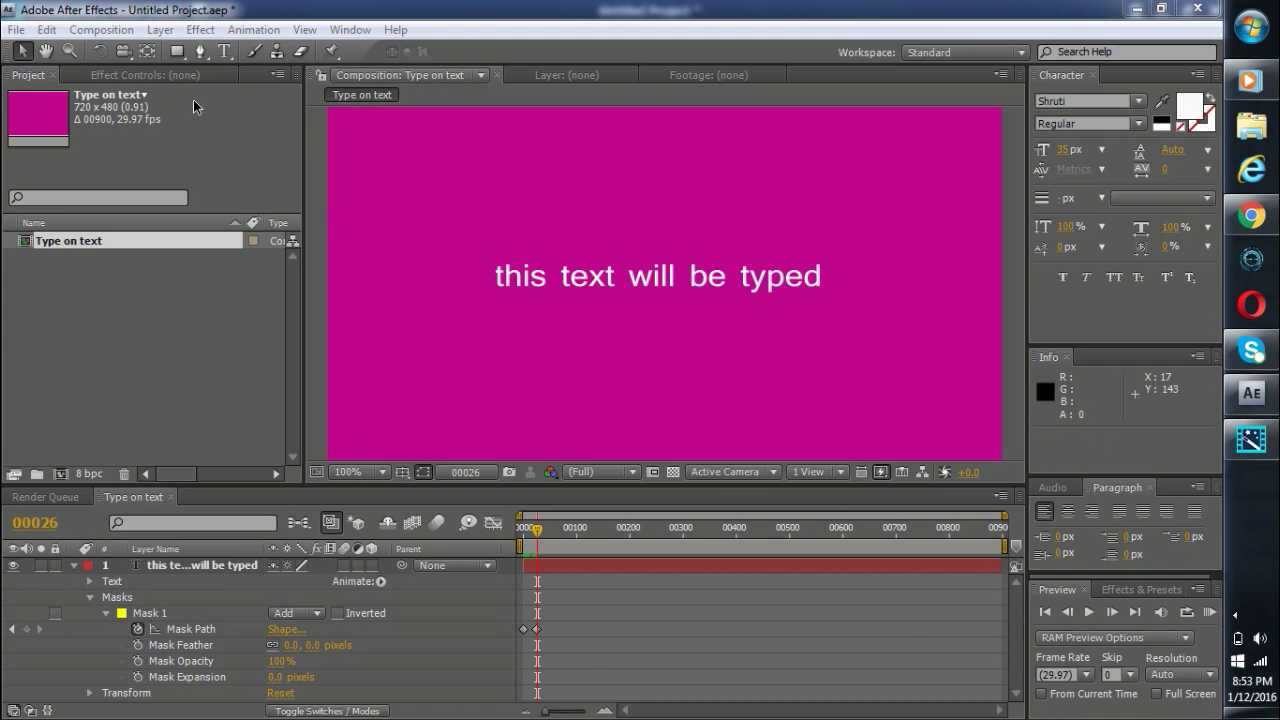
Add a new shape layer and rename it 'Blinker'.
{"action": "left_click", "coordinate": [160, 30]}
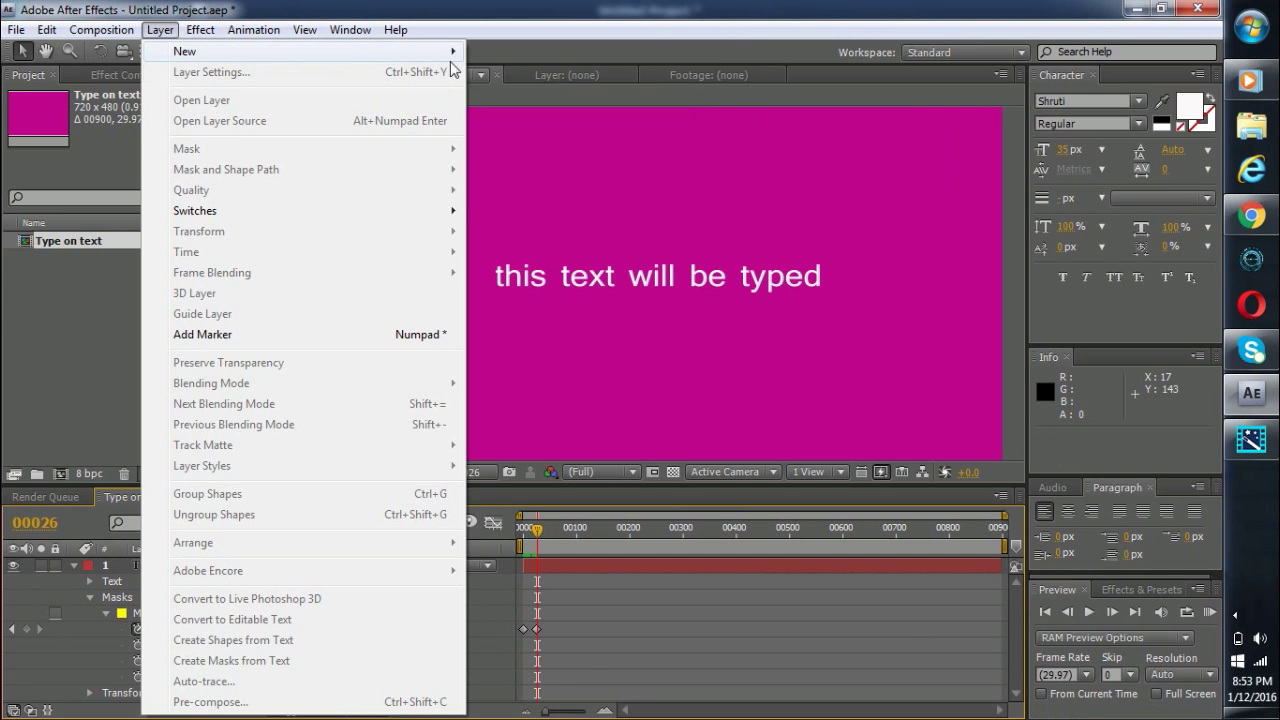
{"action": "mouse_move", "coordinate": [455, 51]}
{"action": "left_click", "coordinate": [560, 155]}
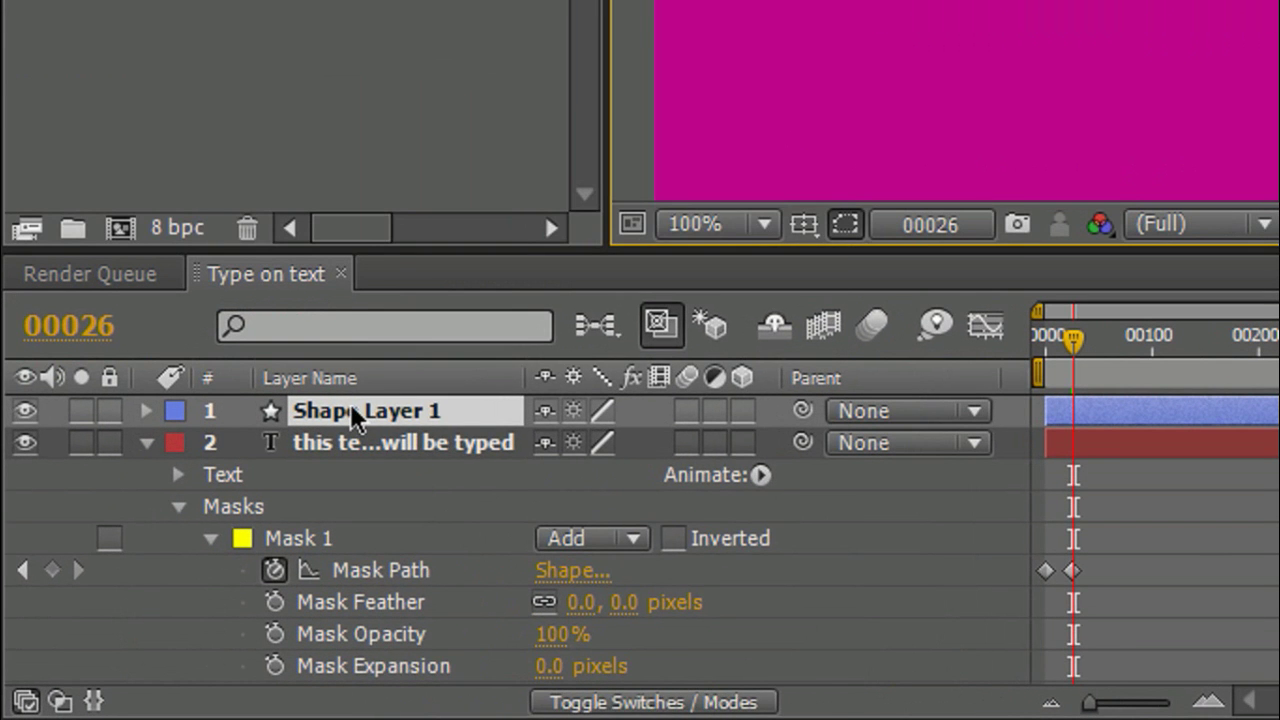
{"action": "right_click", "coordinate": [176, 564]}
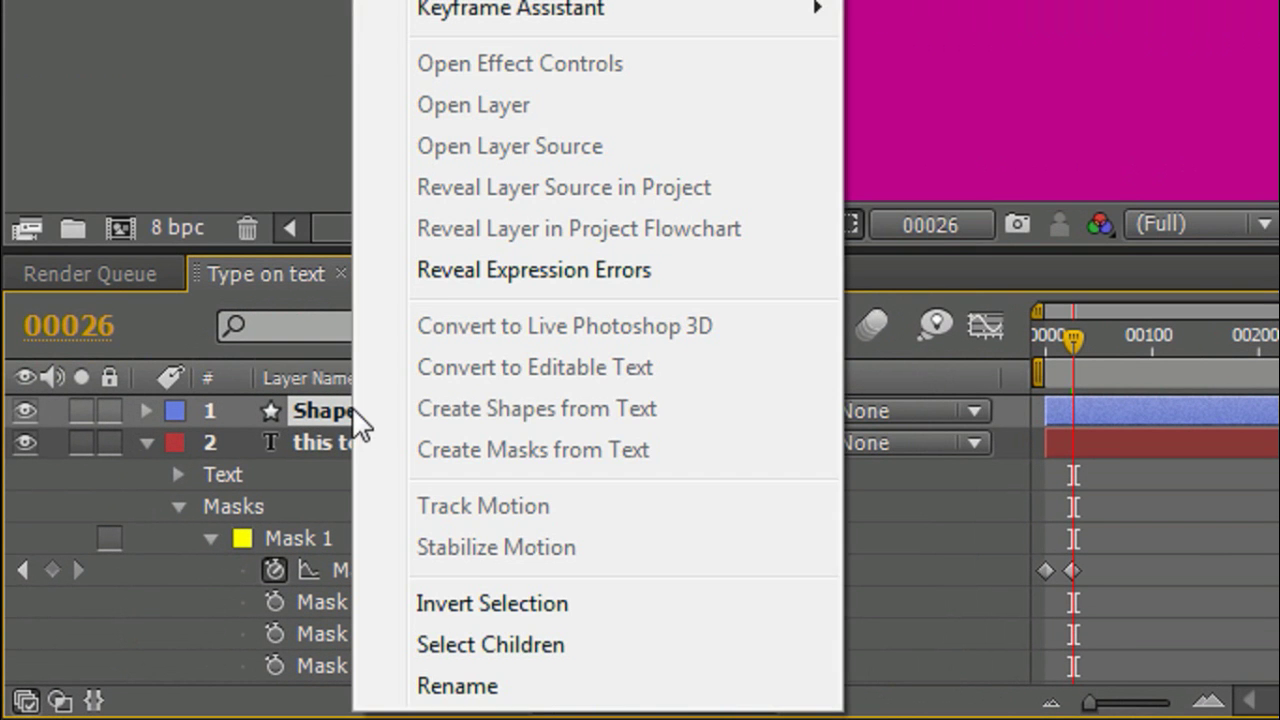
{"action": "left_click", "coordinate": [527, 687]}
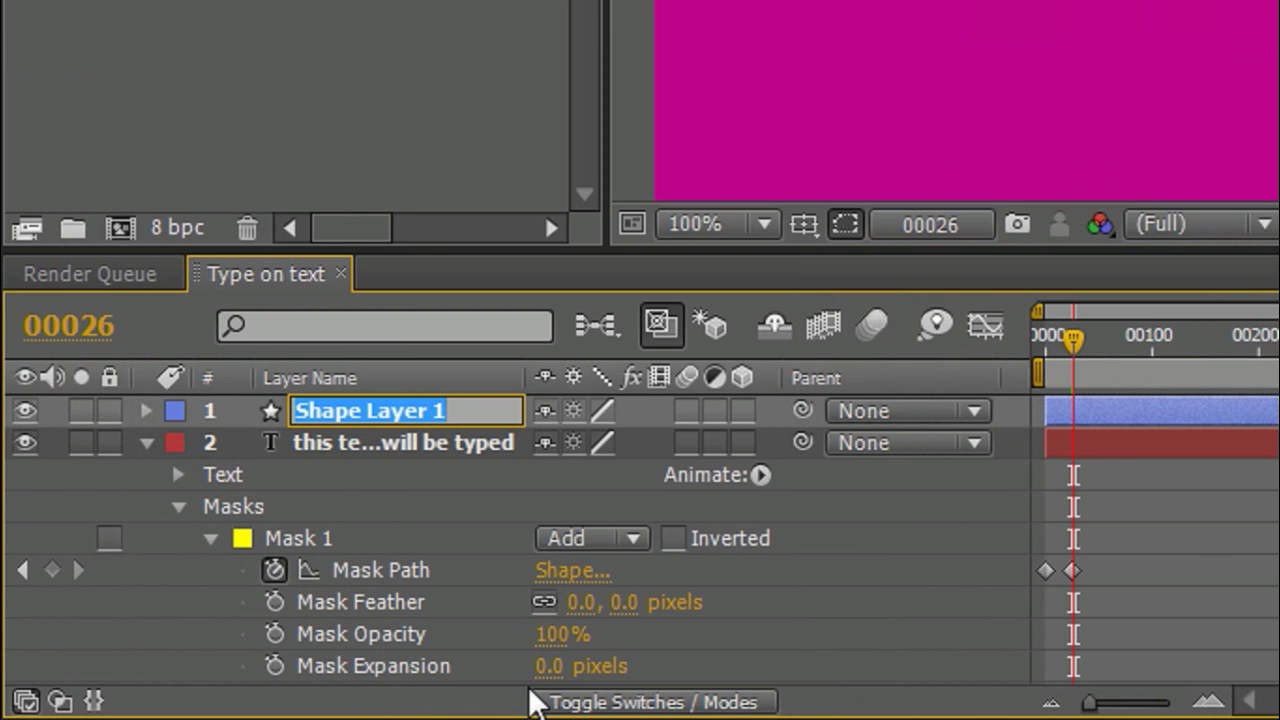
{"action": "type", "text": "Blinkw"}
{"action": "key", "text": "BackSpace"}
{"action": "type", "text": "e"}
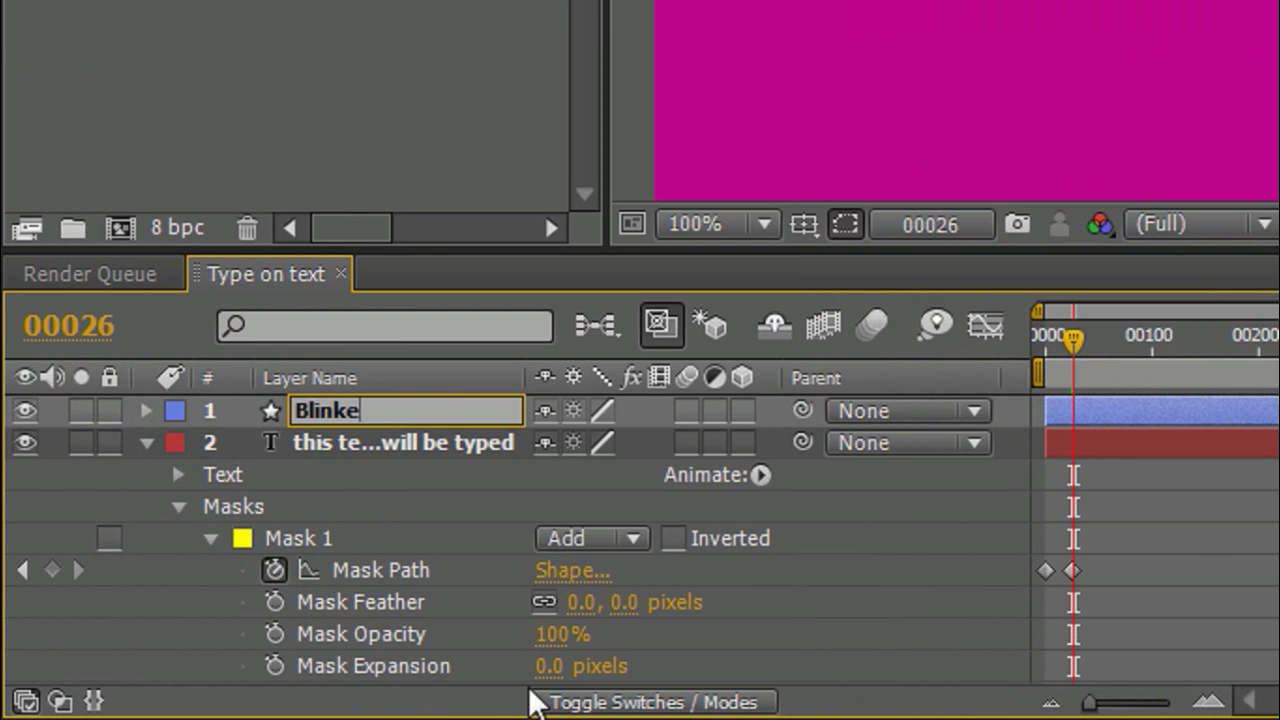
{"action": "type", "text": "r"}
{"action": "key", "text": "Return"}
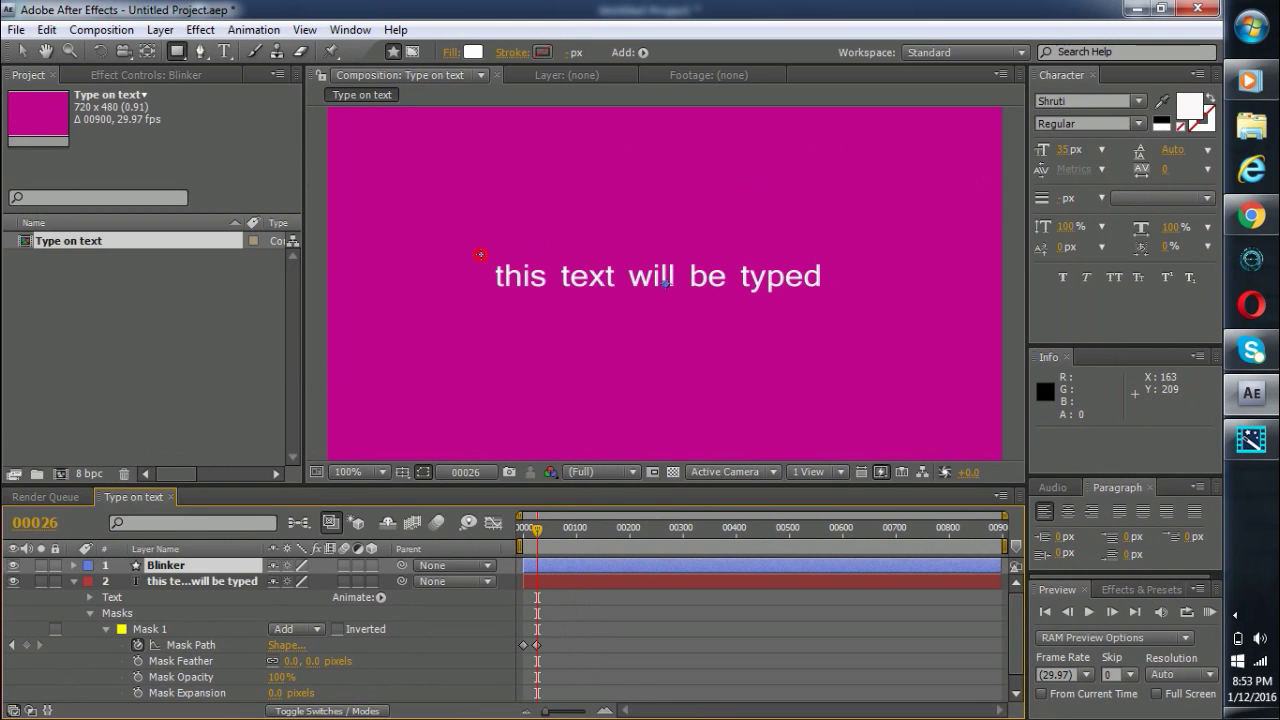
Draw a thin vertical bar just left of the text and nudge it closer.
{"action": "left_click_drag", "start_coordinate": [480, 254], "coordinate": [484, 298]}
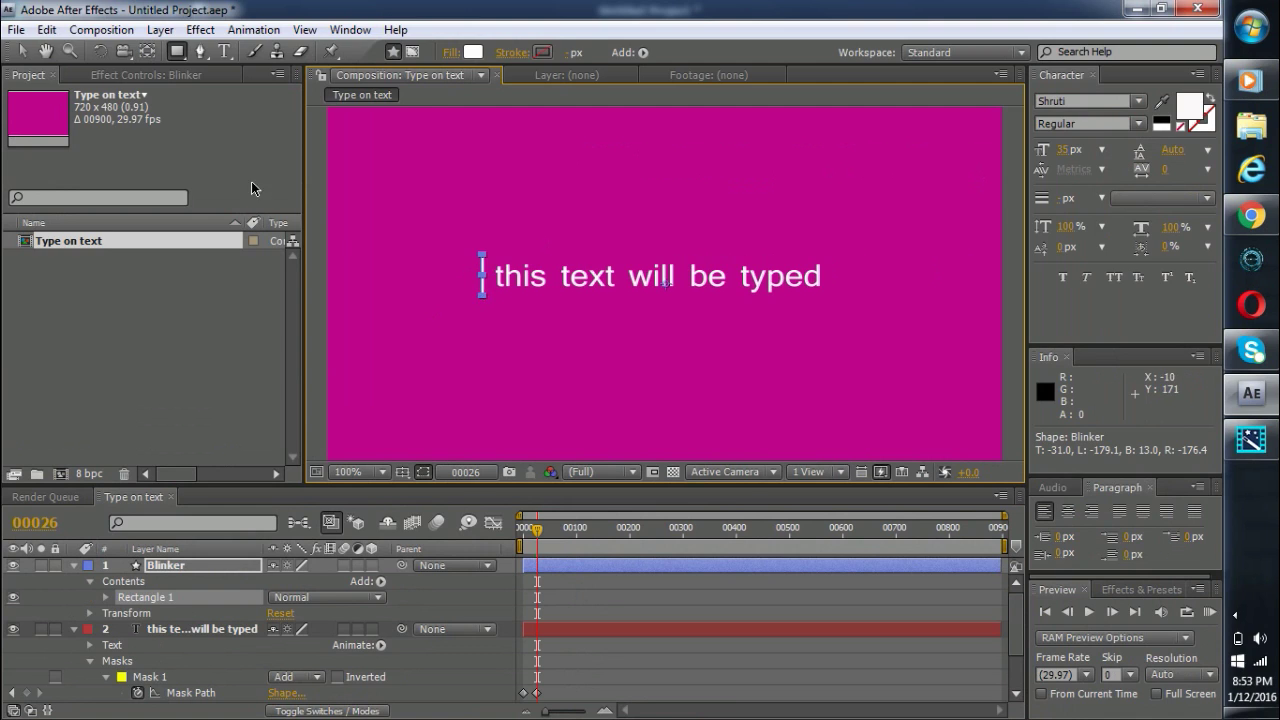
{"action": "left_click", "coordinate": [23, 52]}
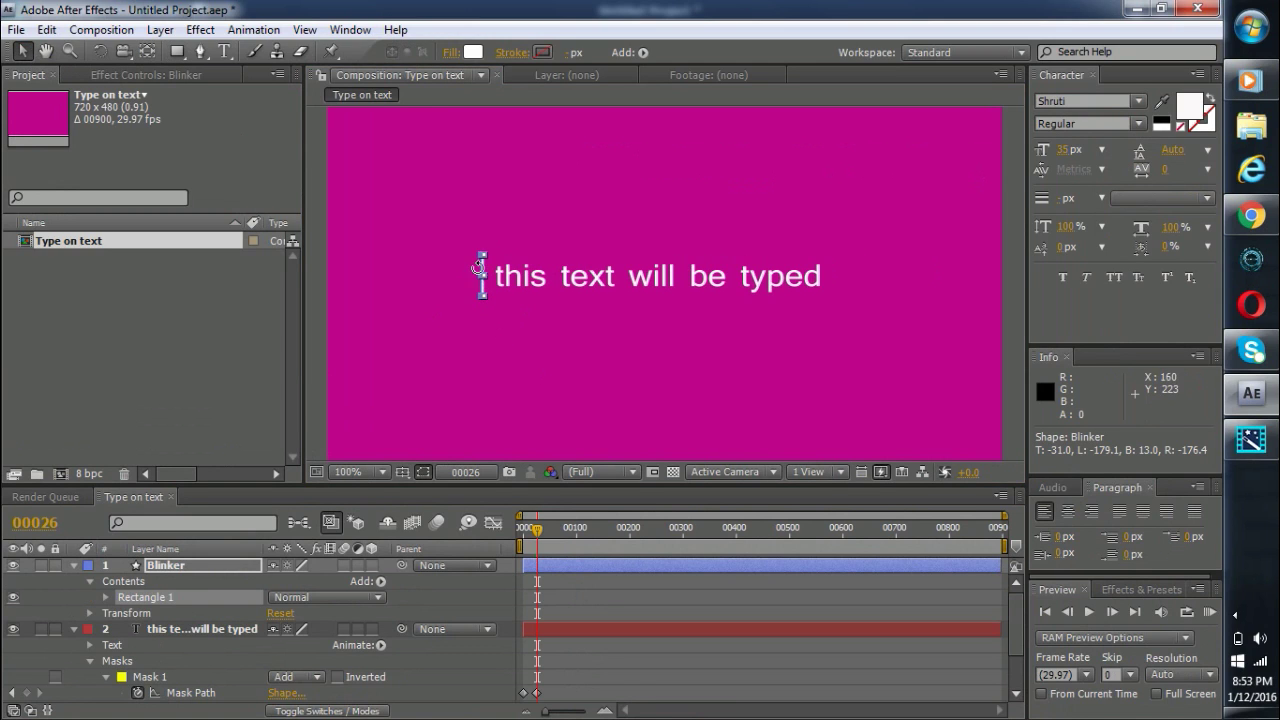
{"action": "left_click_drag", "start_coordinate": [481, 265], "coordinate": [489, 269]}
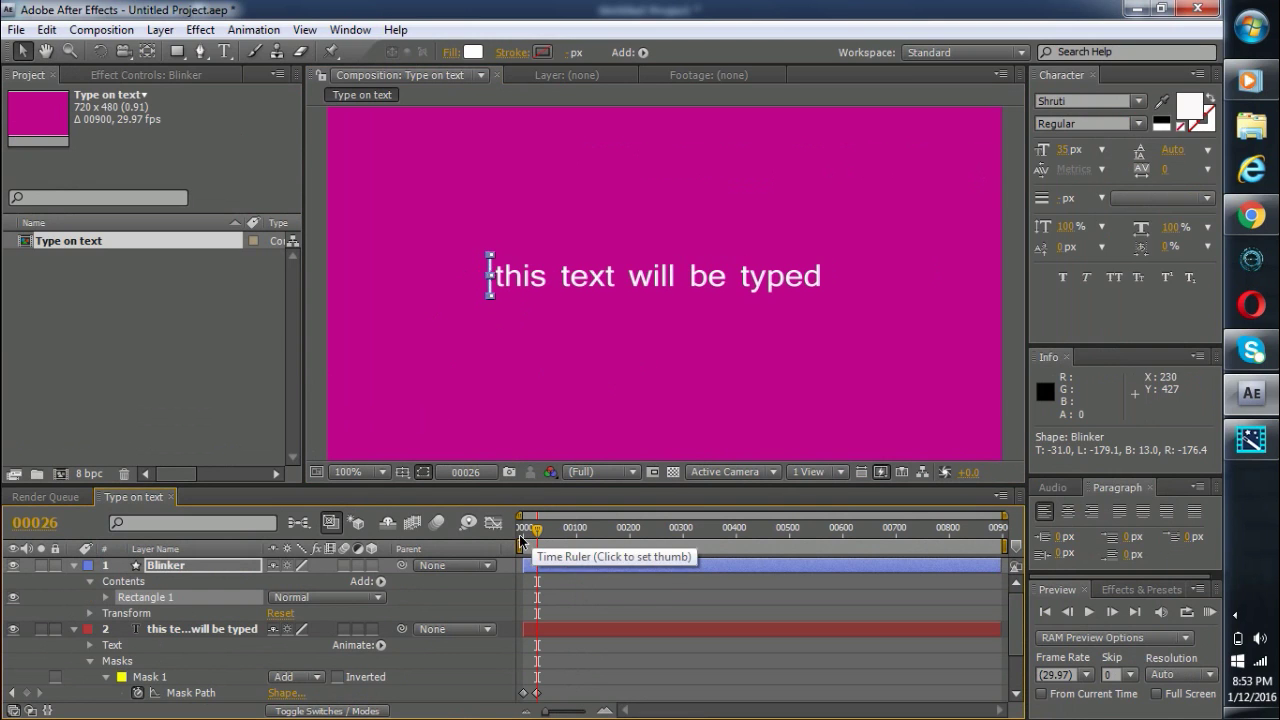
{"action": "left_click_drag", "start_coordinate": [536, 528], "coordinate": [520, 527]}
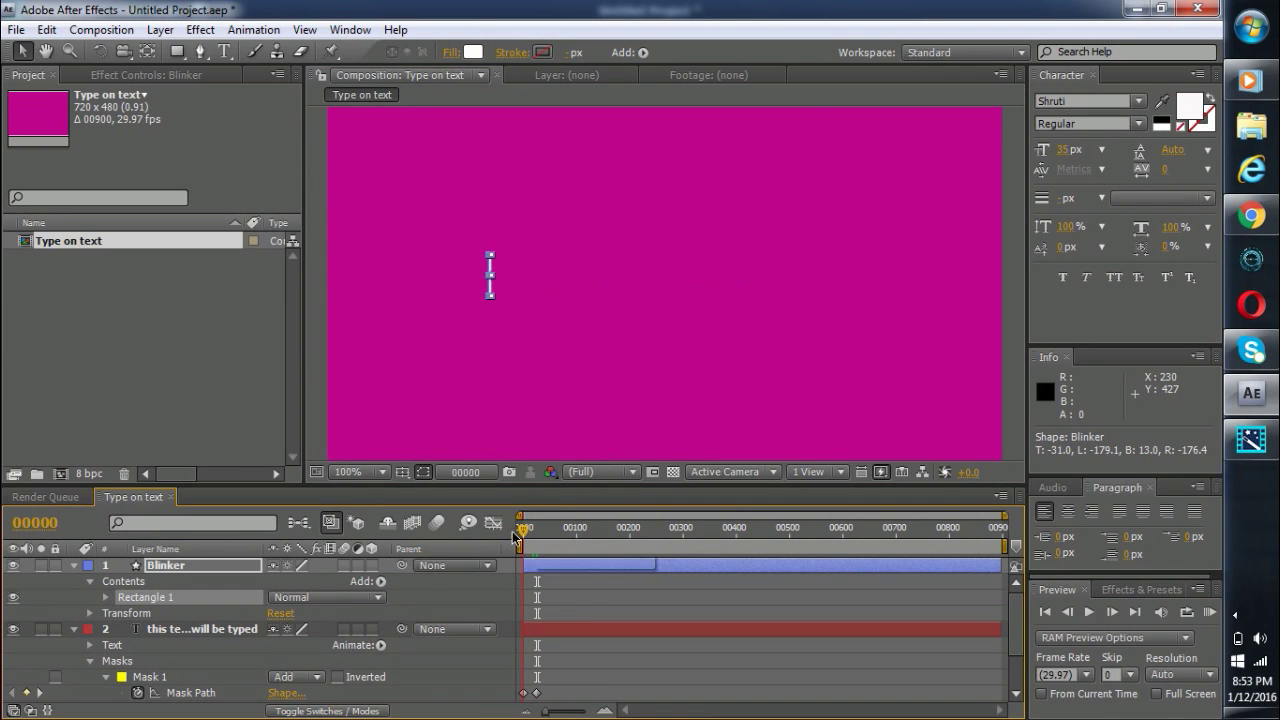
{"action": "left_click", "coordinate": [213, 567]}
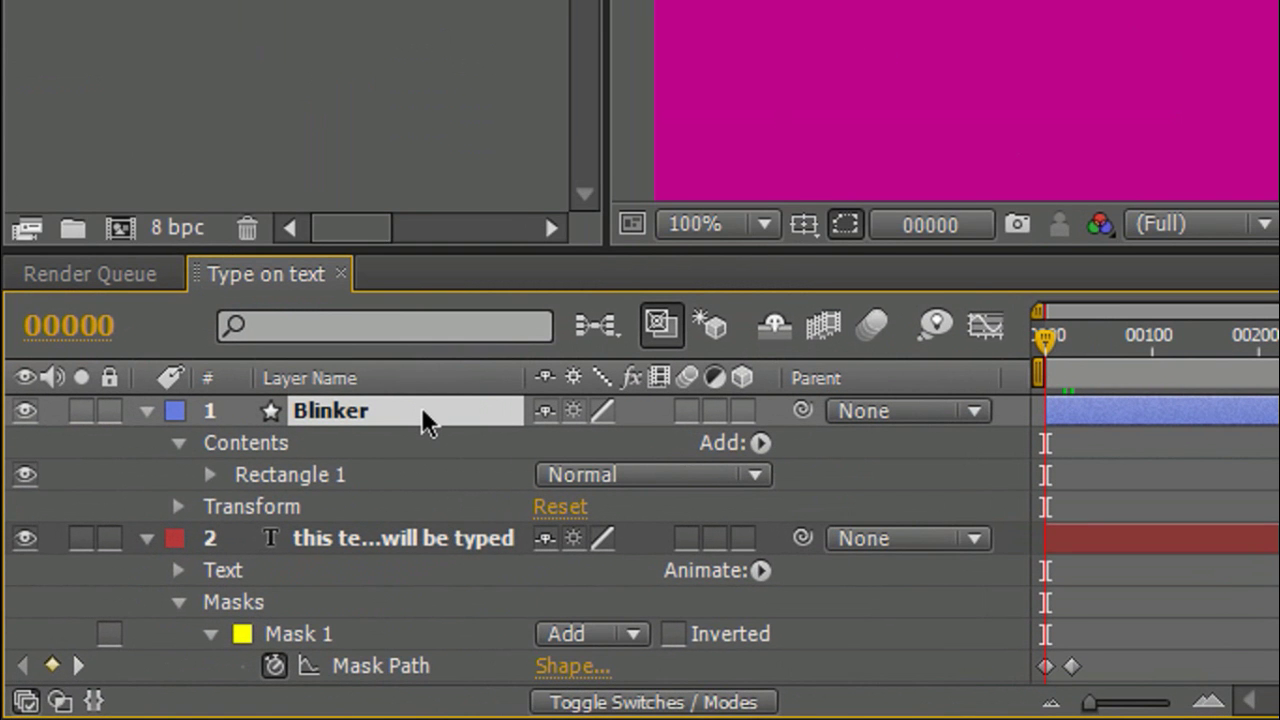
Keyframe Blinker's Position from 360,240 at frame 0 to 716,240 at frame 25.
{"action": "key", "text": "p"}
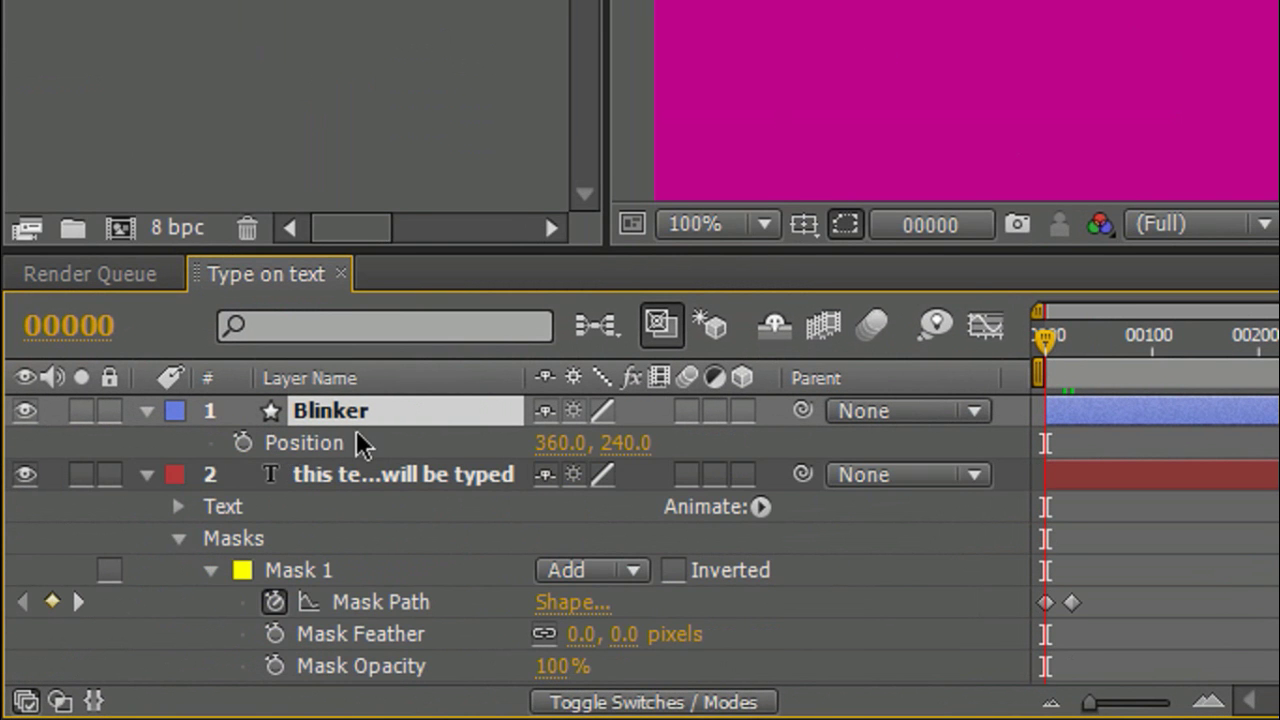
{"action": "left_click", "coordinate": [251, 444]}
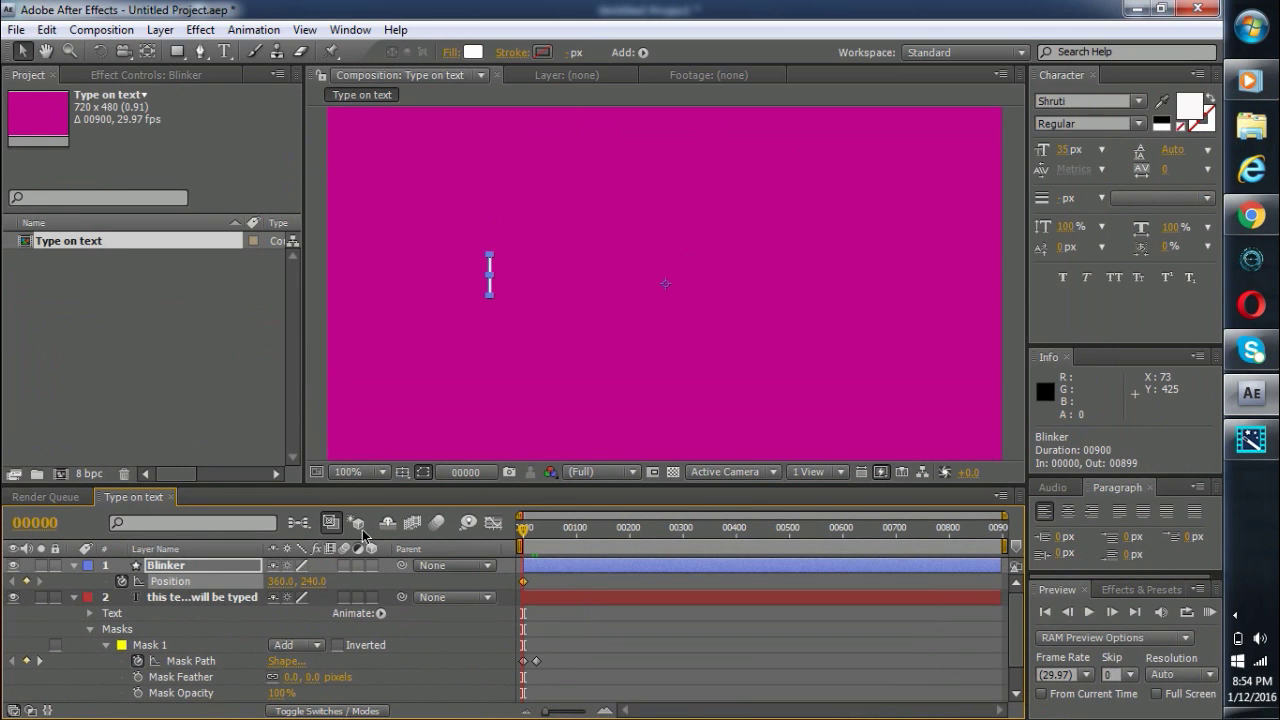
{"action": "left_click_drag", "start_coordinate": [524, 538], "coordinate": [542, 535]}
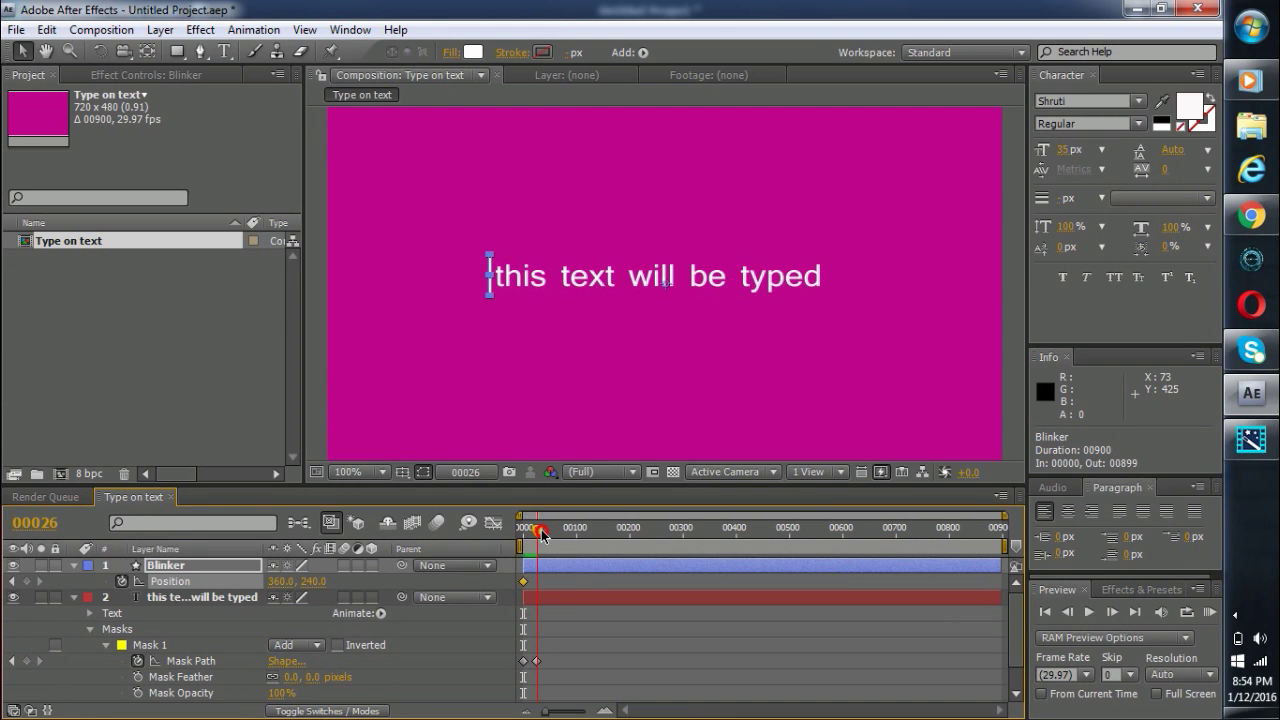
{"action": "left_click_drag", "start_coordinate": [542, 535], "coordinate": [542, 535]}
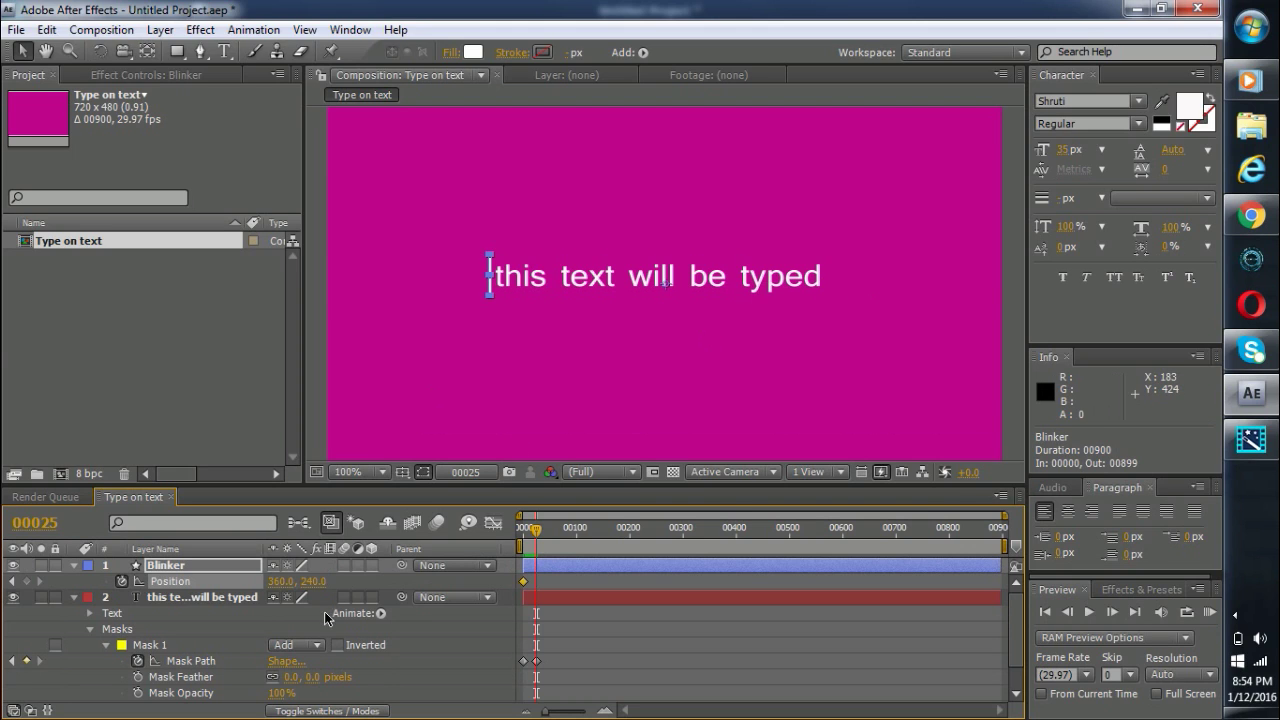
{"action": "left_click_drag", "start_coordinate": [280, 581], "coordinate": [597, 573]}
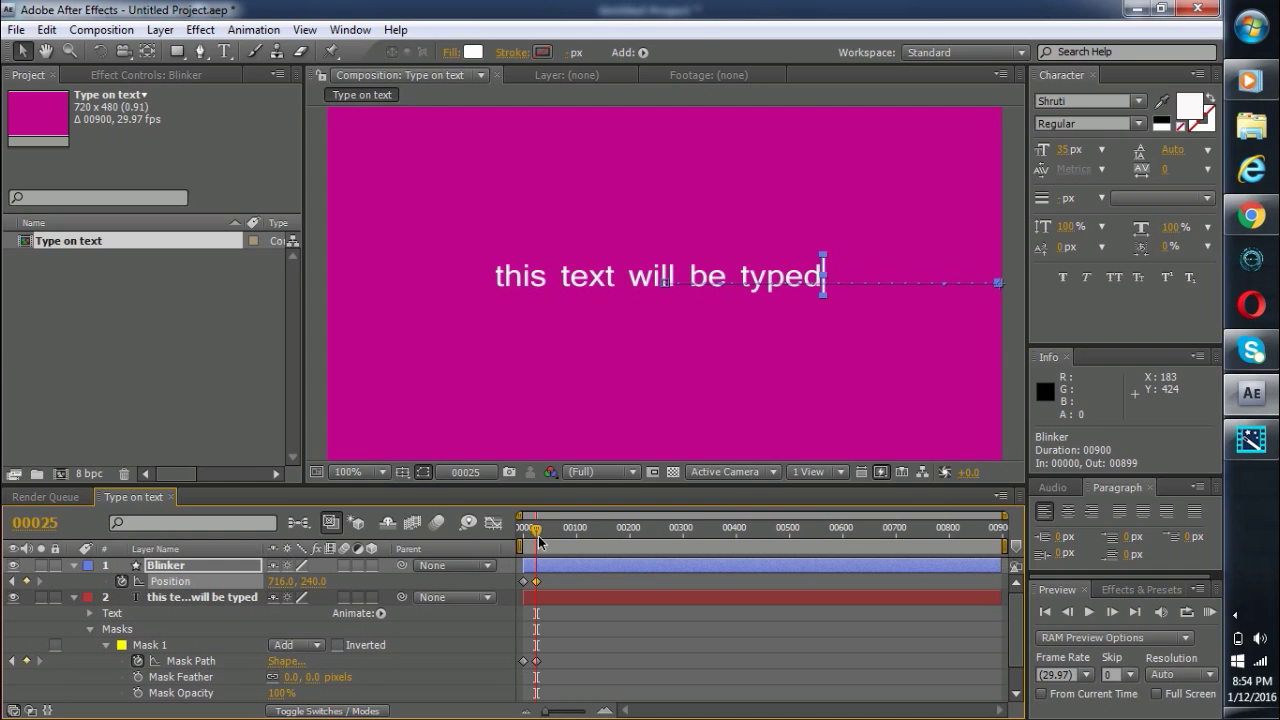
{"action": "left_click_drag", "start_coordinate": [538, 535], "coordinate": [523, 535]}
{"action": "left_click", "coordinate": [55, 670]}
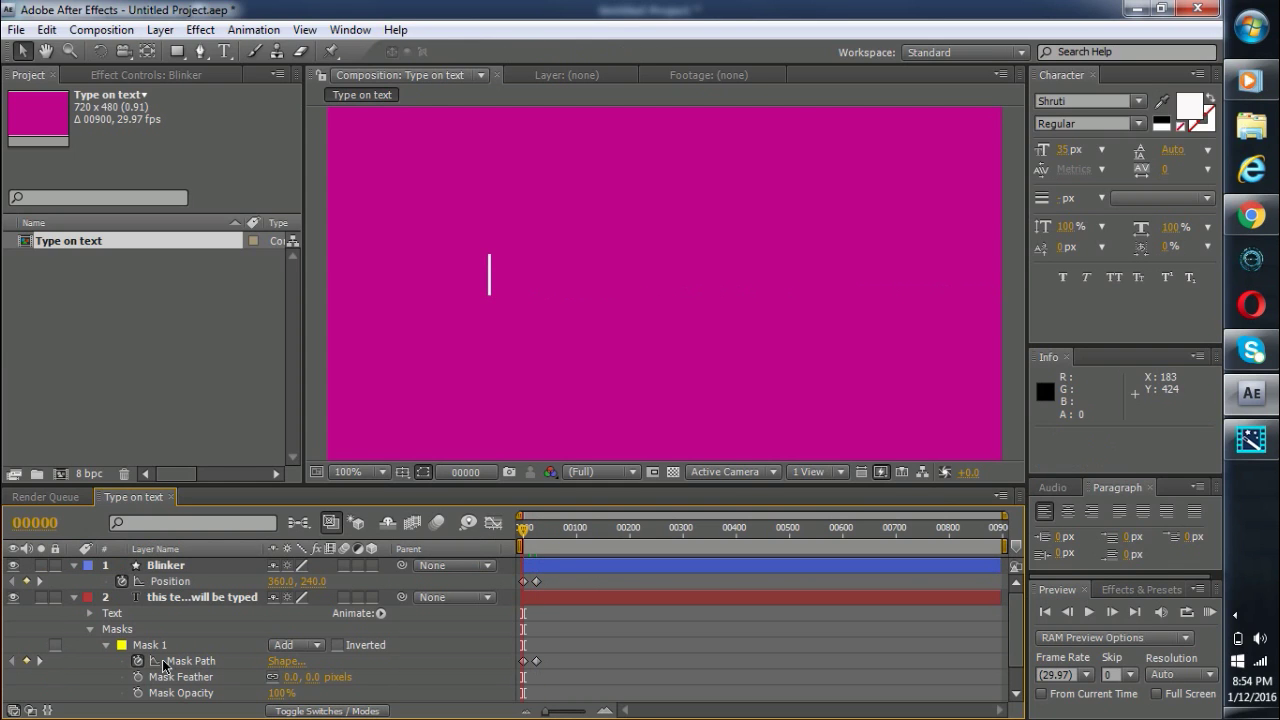
{"action": "left_click", "coordinate": [1094, 611]}
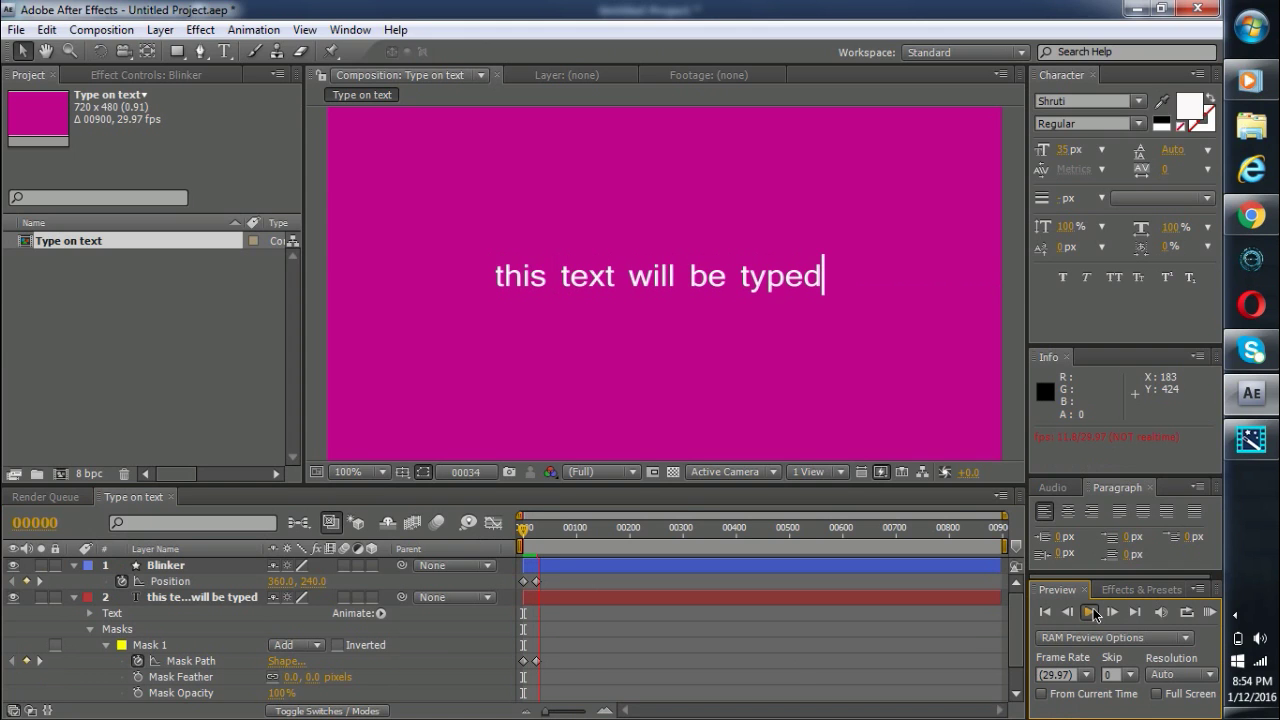
{"action": "left_click", "coordinate": [556, 566]}
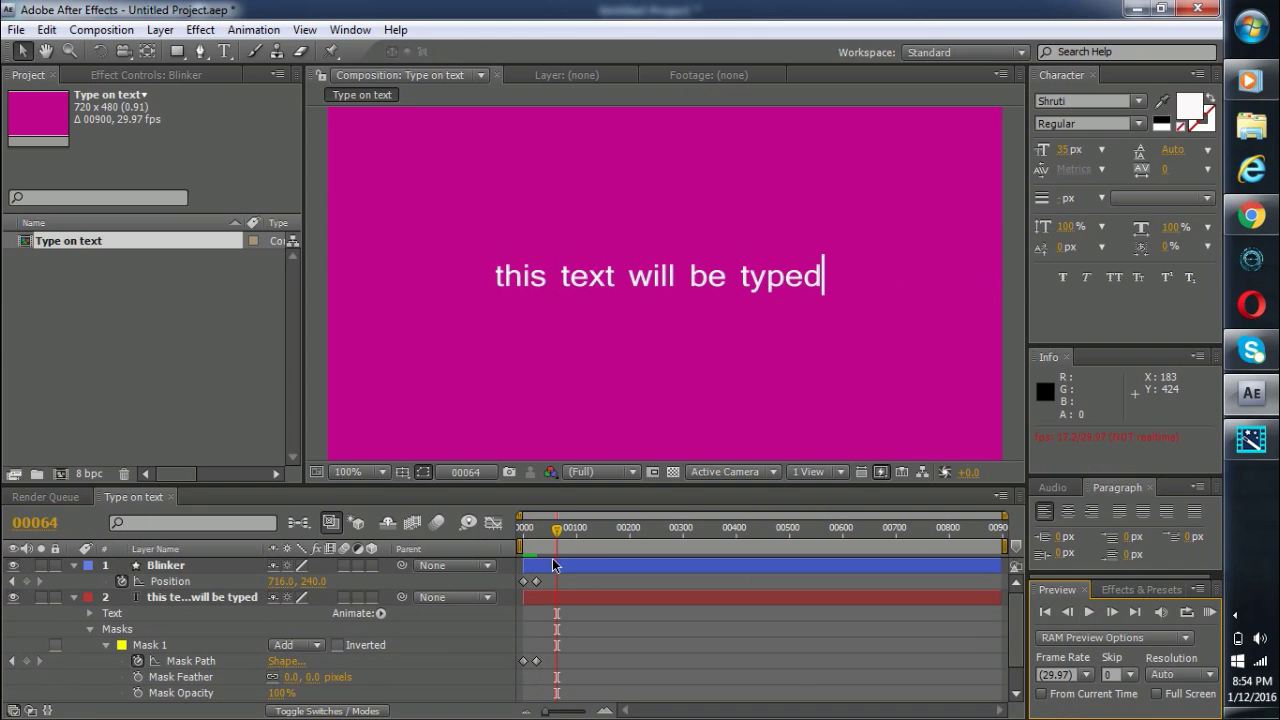
{"action": "key", "text": "Home"}
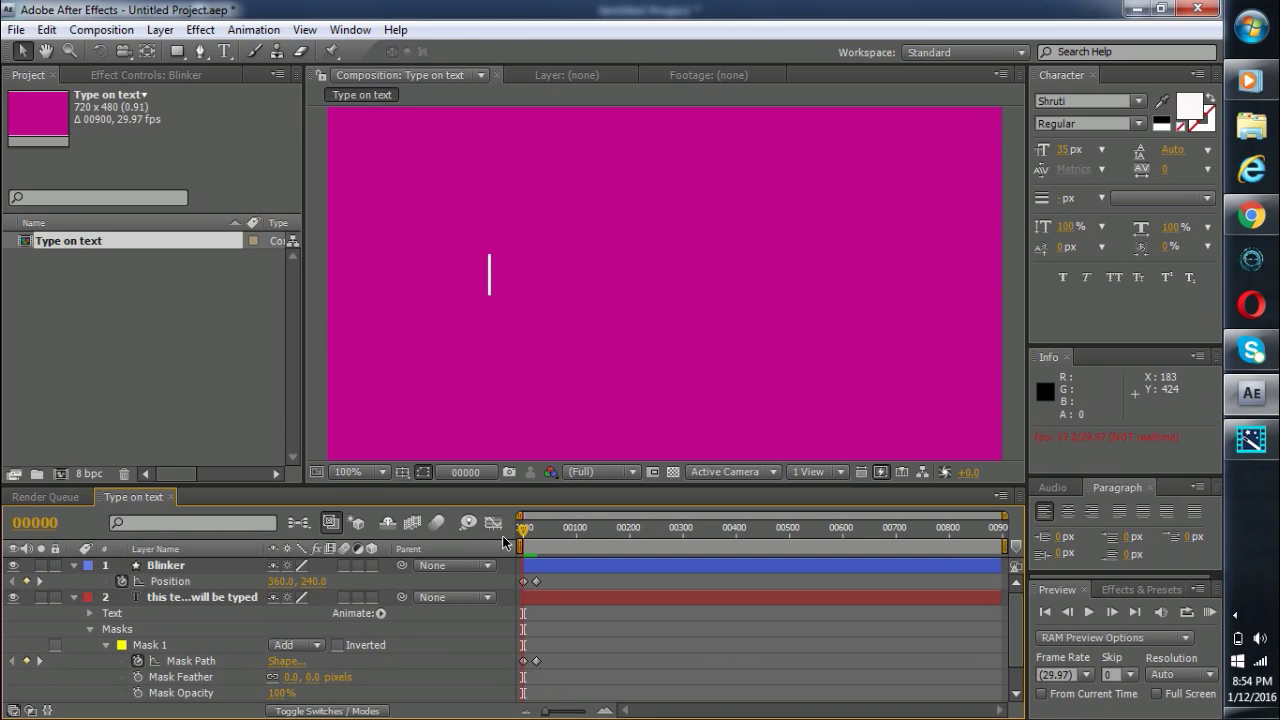
{"action": "left_click", "coordinate": [206, 568]}
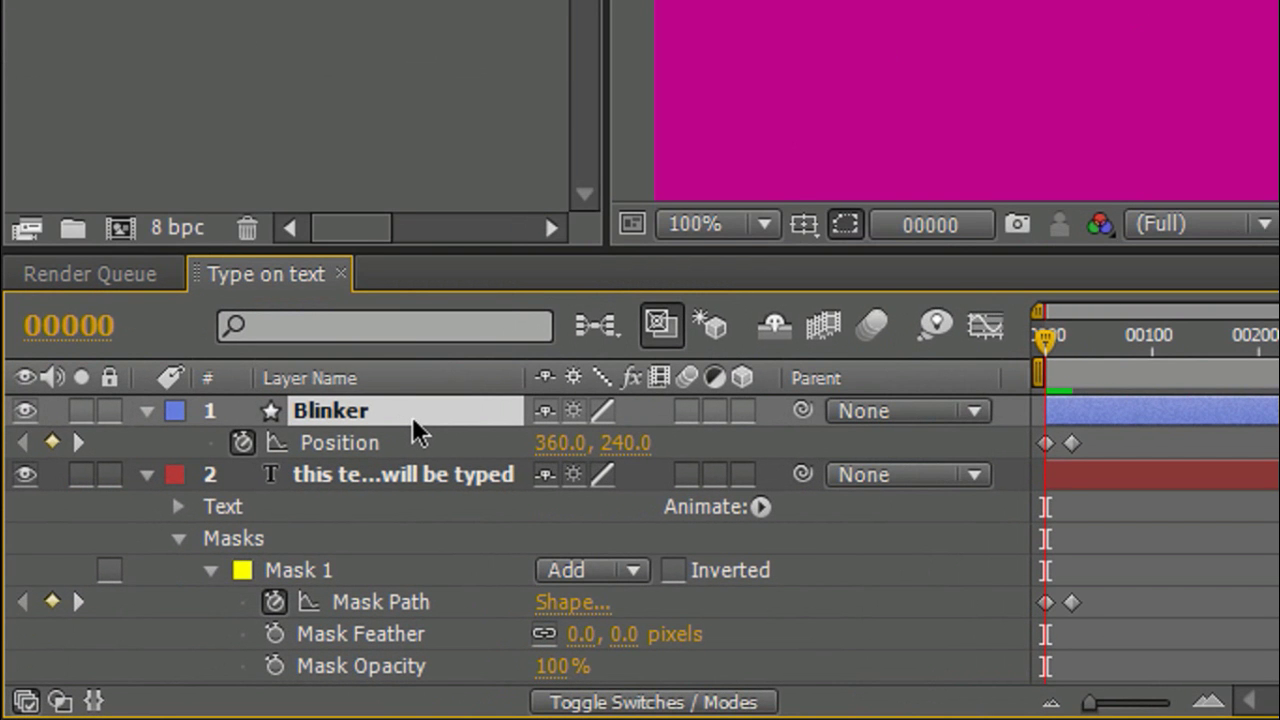
Start keyframing Blinker's Opacity with 0% at frame 0.
{"action": "key", "text": "t"}
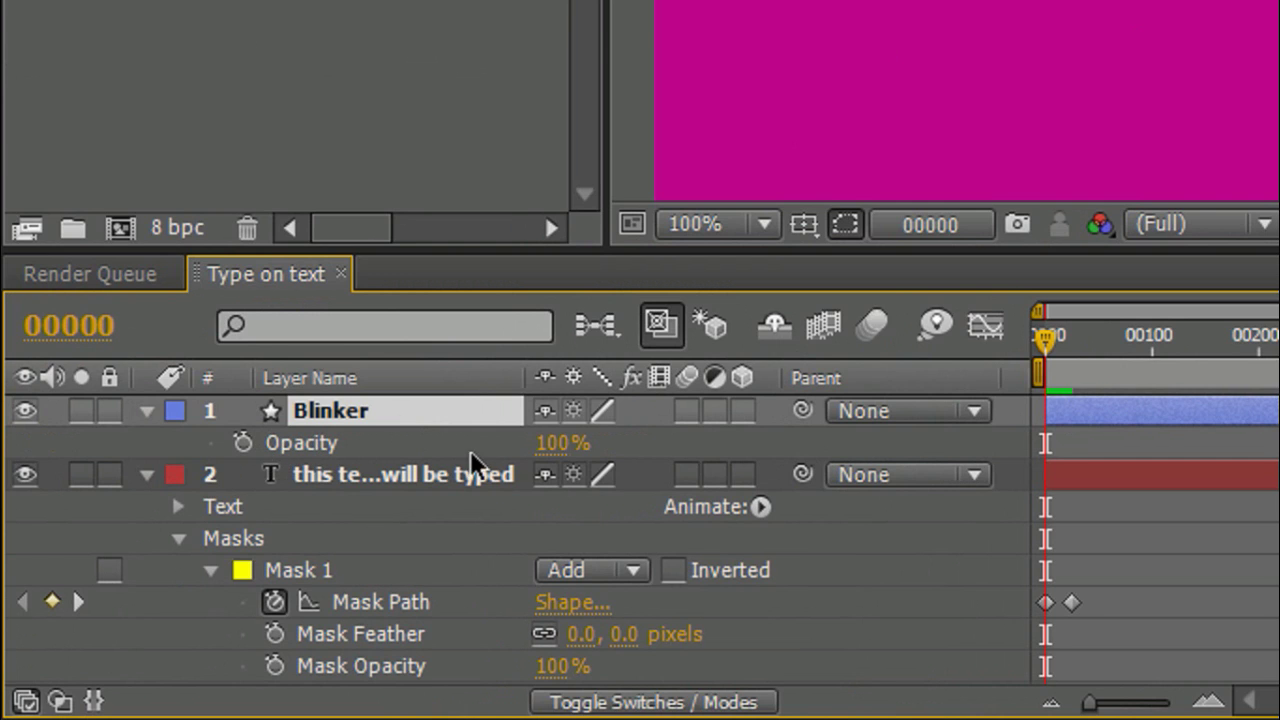
{"action": "left_click", "coordinate": [243, 443]}
{"action": "left_click", "coordinate": [386, 434]}
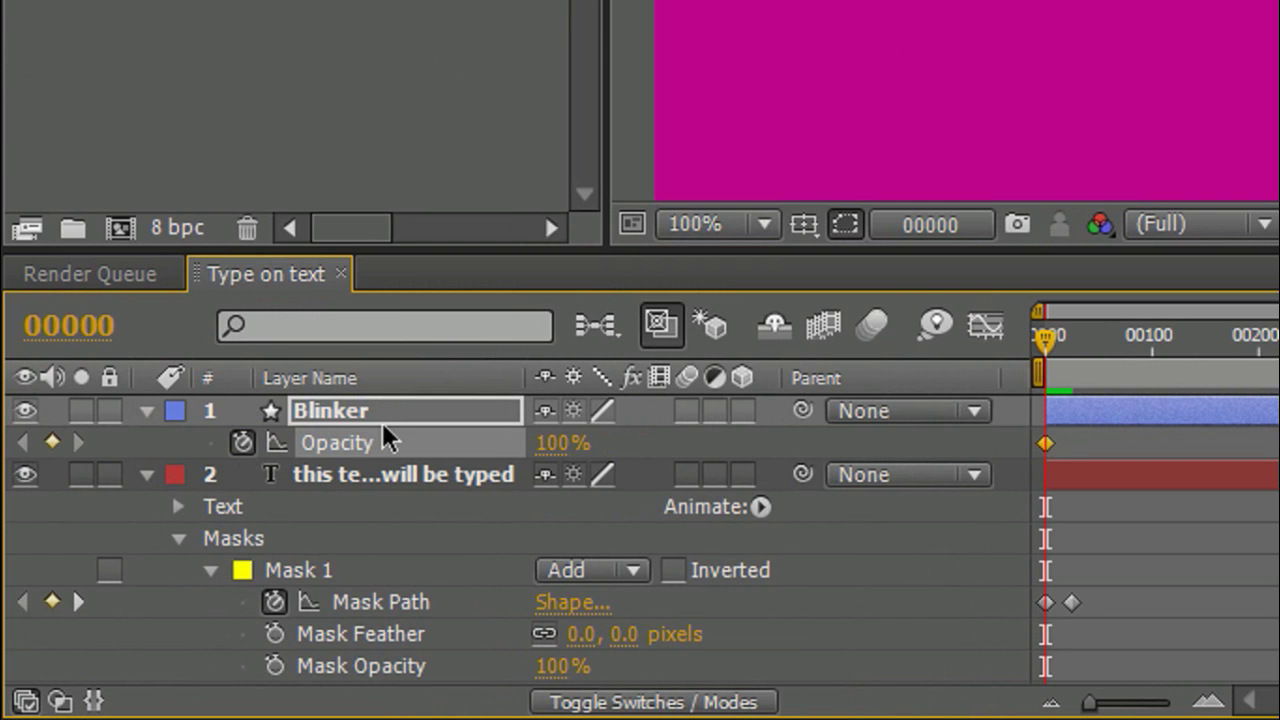
{"action": "left_click", "coordinate": [556, 445]}
{"action": "left_click", "coordinate": [556, 448]}
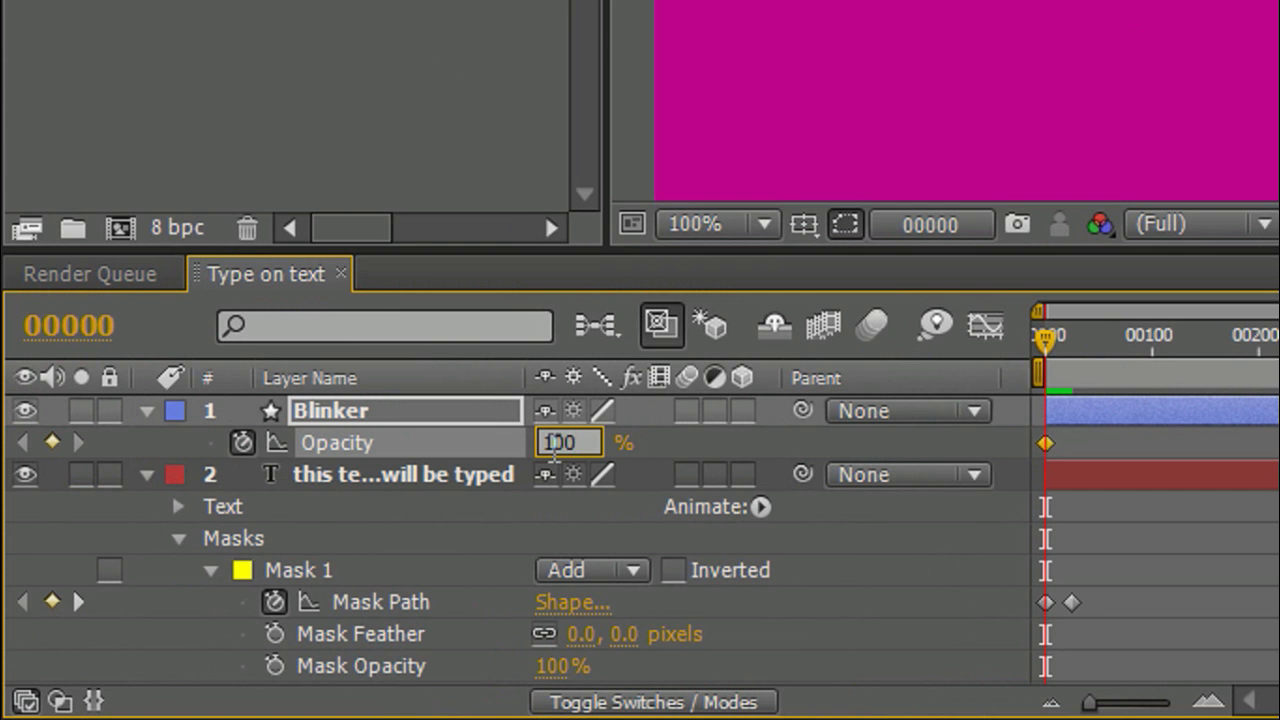
{"action": "double_click", "coordinate": [556, 445]}
{"action": "type", "text": "0"}
{"action": "key", "text": "Return"}
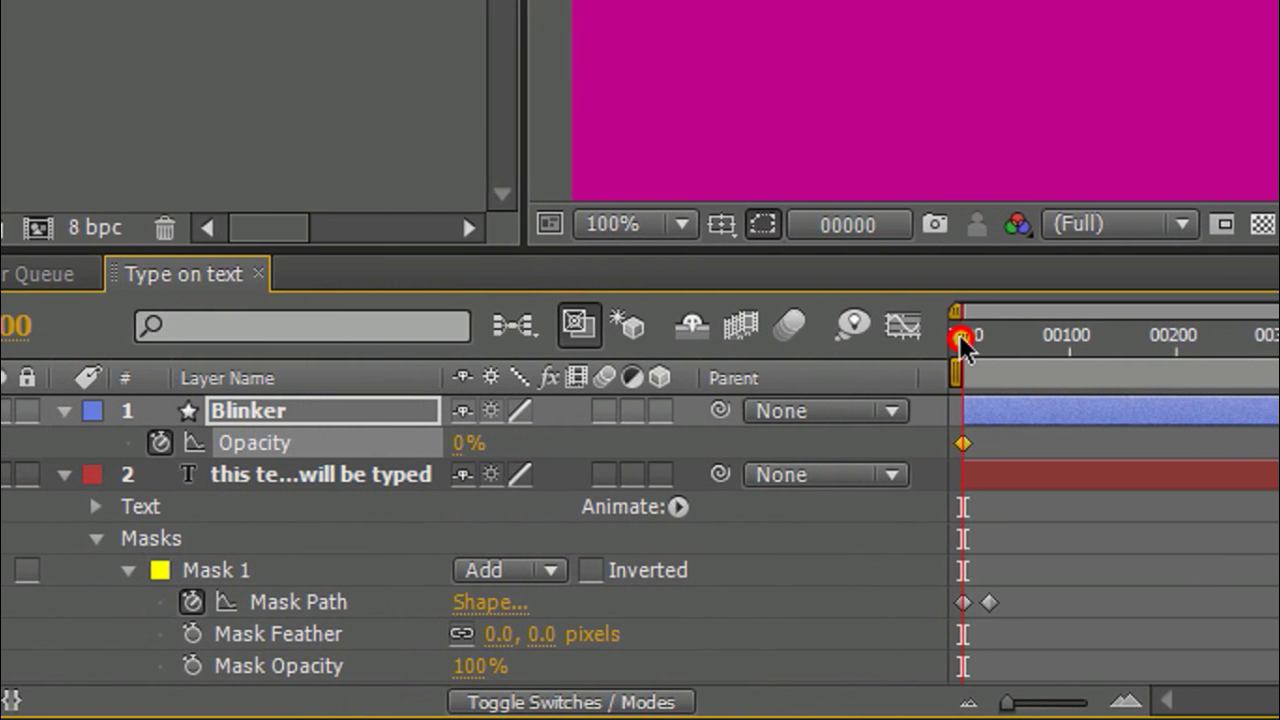
Add alternating 100%/0% opacity keyframes at frames 4, 7, 11, 19, 23 and 26.
{"action": "left_click_drag", "start_coordinate": [1045, 343], "coordinate": [1049, 345]}
{"action": "left_click", "coordinate": [460, 445]}
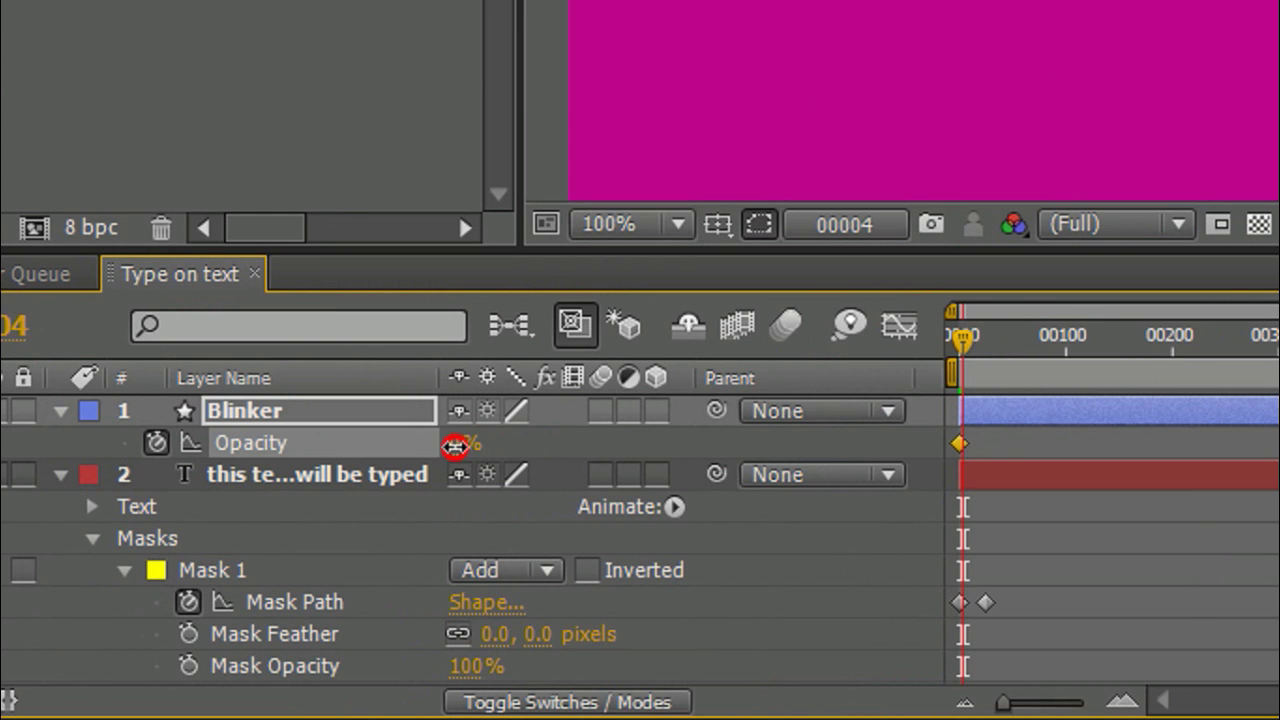
{"action": "type", "text": "100"}
{"action": "key", "text": "Return"}
{"action": "left_click_drag", "start_coordinate": [959, 353], "coordinate": [963, 354]}
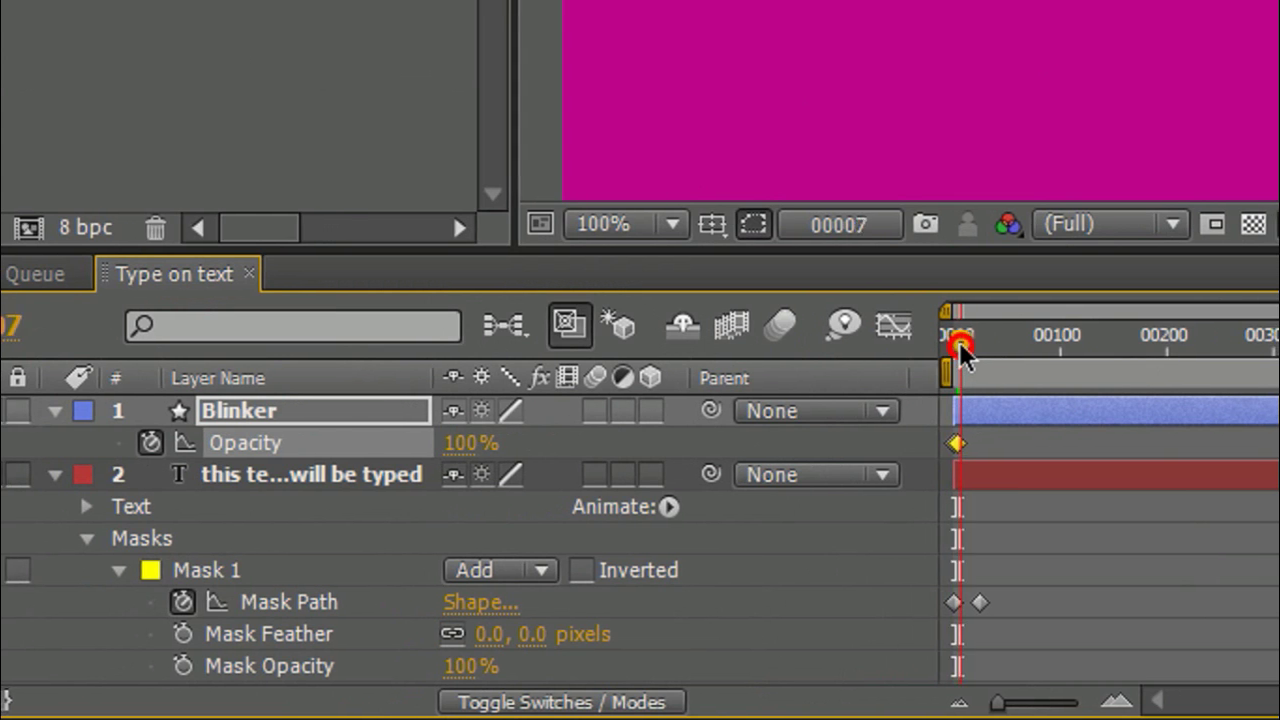
{"action": "left_click", "coordinate": [468, 450]}
{"action": "type", "text": "0"}
{"action": "key", "text": "Return"}
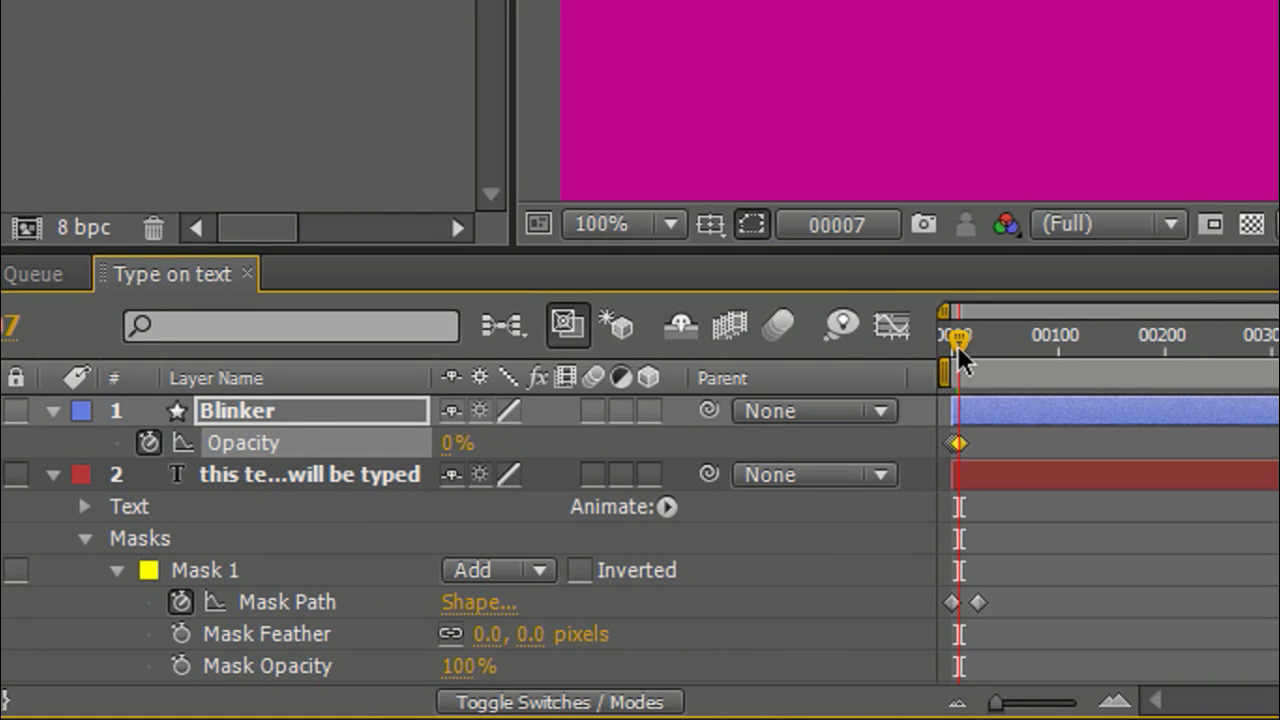
{"action": "key", "text": "Page_Down"}
{"action": "key", "text": "Page_Down"}
{"action": "key", "text": "Page_Down"}
{"action": "key", "text": "Page_Down"}
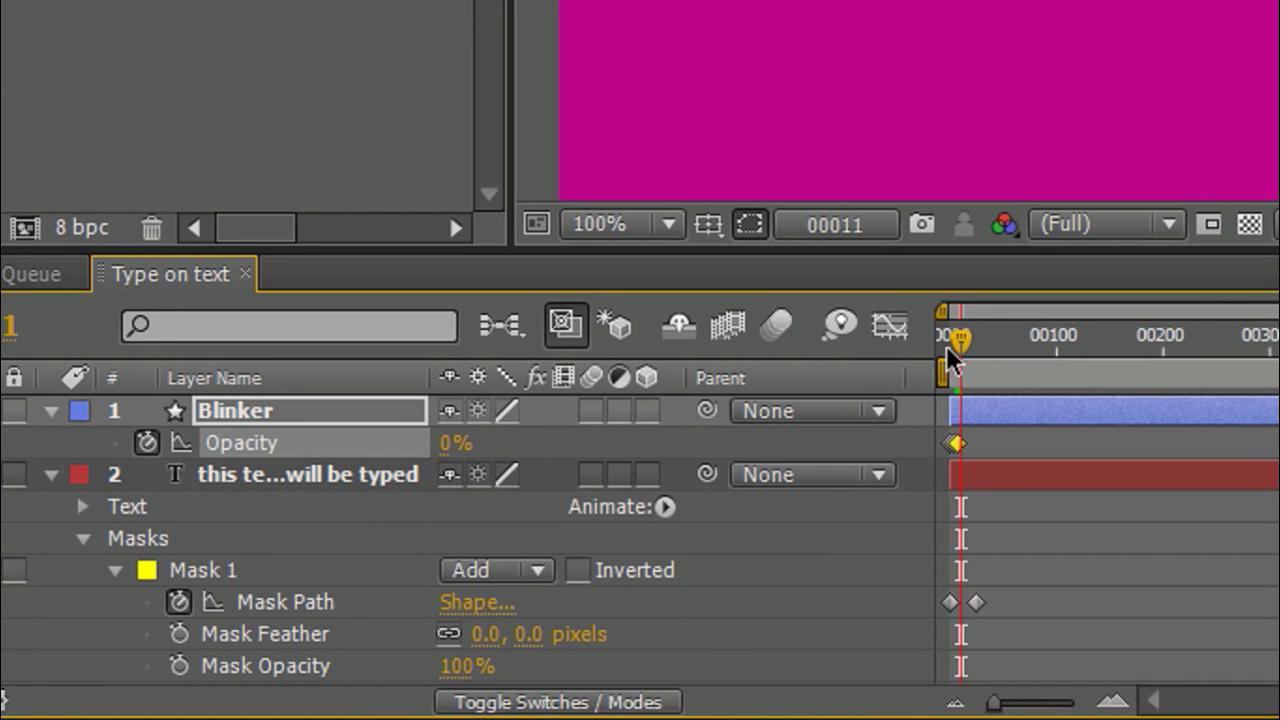
{"action": "left_click", "coordinate": [452, 444]}
{"action": "type", "text": "100"}
{"action": "key", "text": "Return"}
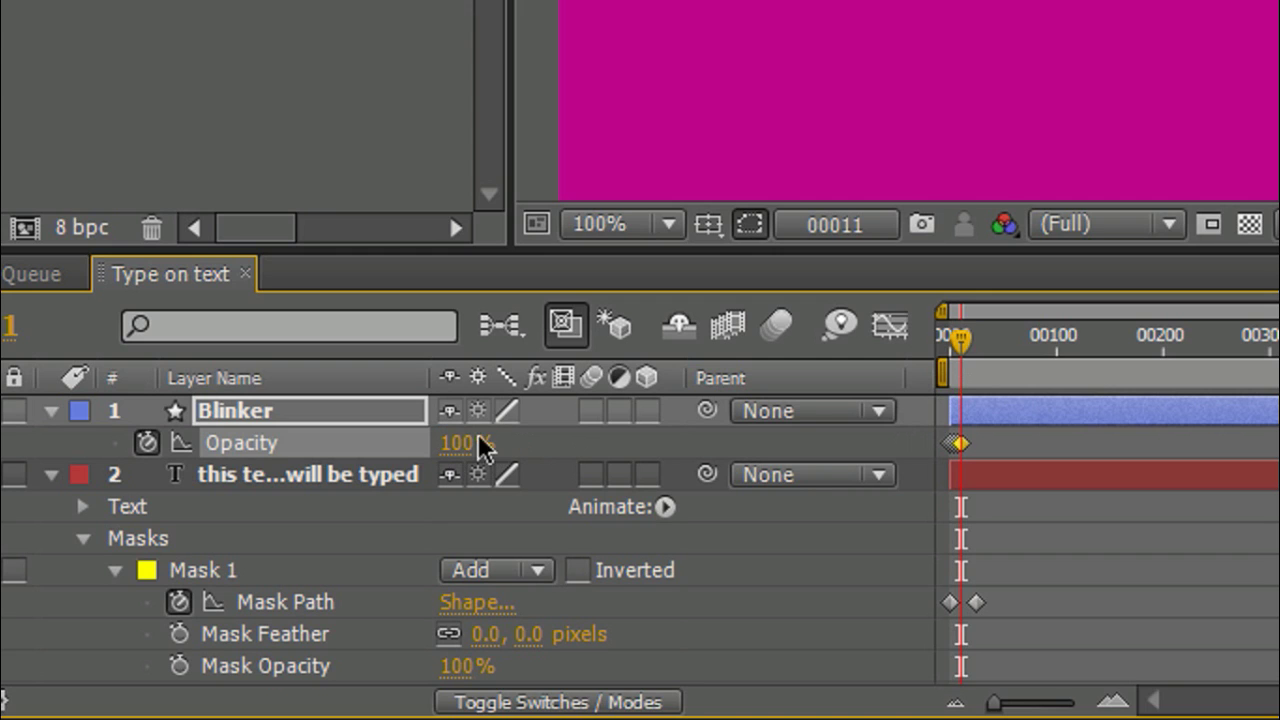
{"action": "key", "text": "Page_Down"}
{"action": "key", "text": "Page_Down"}
{"action": "key", "text": "Page_Down"}
{"action": "key", "text": "Page_Down"}
{"action": "key", "text": "Page_Down"}
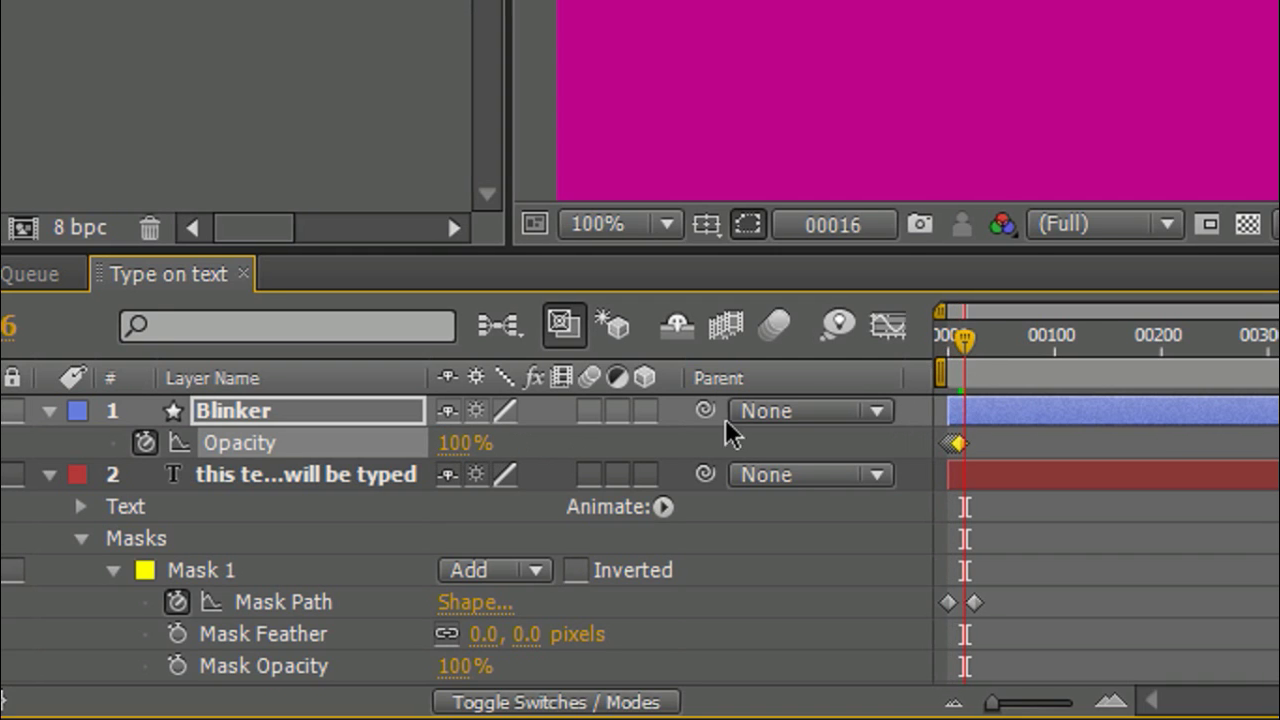
{"action": "left_click", "coordinate": [458, 444]}
{"action": "type", "text": "0"}
{"action": "key", "text": "Return"}
{"action": "key", "text": "Page_Down"}
{"action": "key", "text": "Page_Down"}
{"action": "key", "text": "Page_Down"}
{"action": "left_click", "coordinate": [438, 444]}
{"action": "type", "text": "100"}
{"action": "key", "text": "Return"}
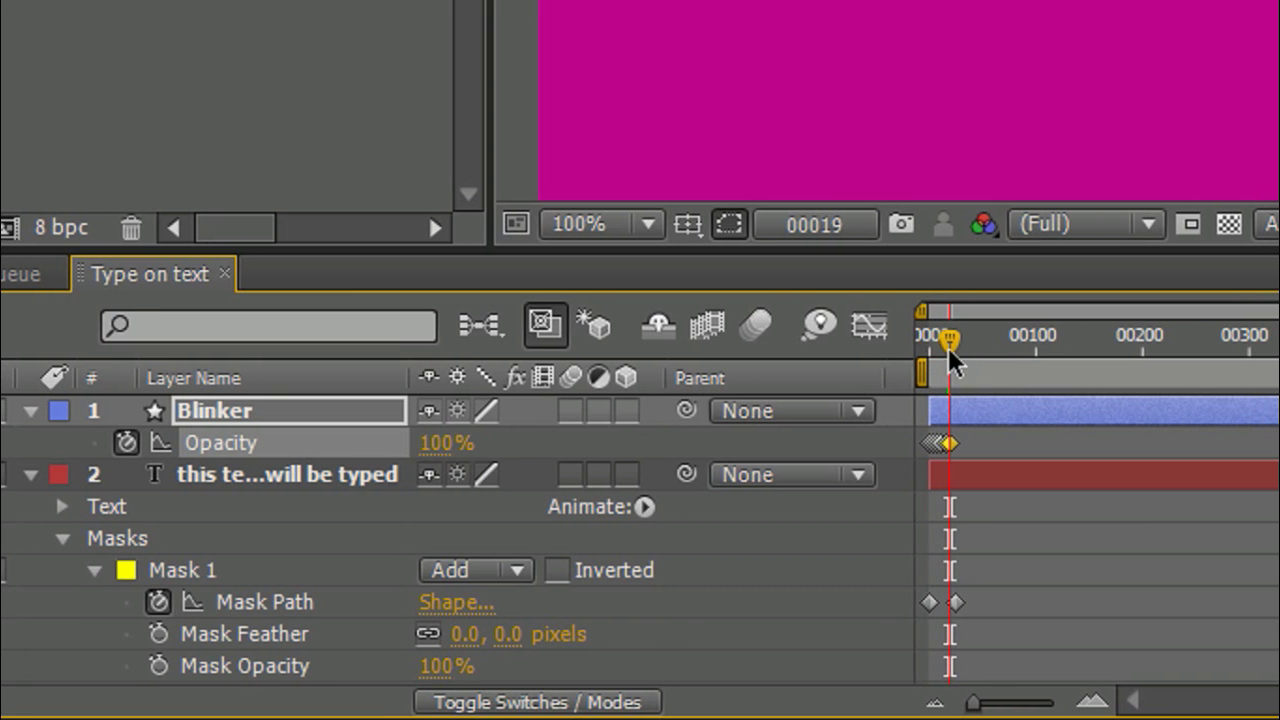
{"action": "key", "text": "Page_Down"}
{"action": "key", "text": "Page_Down"}
{"action": "key", "text": "Page_Down"}
{"action": "key", "text": "Page_Down"}
{"action": "left_click", "coordinate": [438, 444]}
{"action": "type", "text": "0"}
{"action": "key", "text": "Return"}
Continue alternating 0%/100% opacity keyframes at frames 32 through 60, ending at 100%.
{"action": "key", "text": "Page_Down"}
{"action": "key", "text": "Page_Down"}
{"action": "key", "text": "Page_Down"}
{"action": "left_click", "coordinate": [438, 444]}
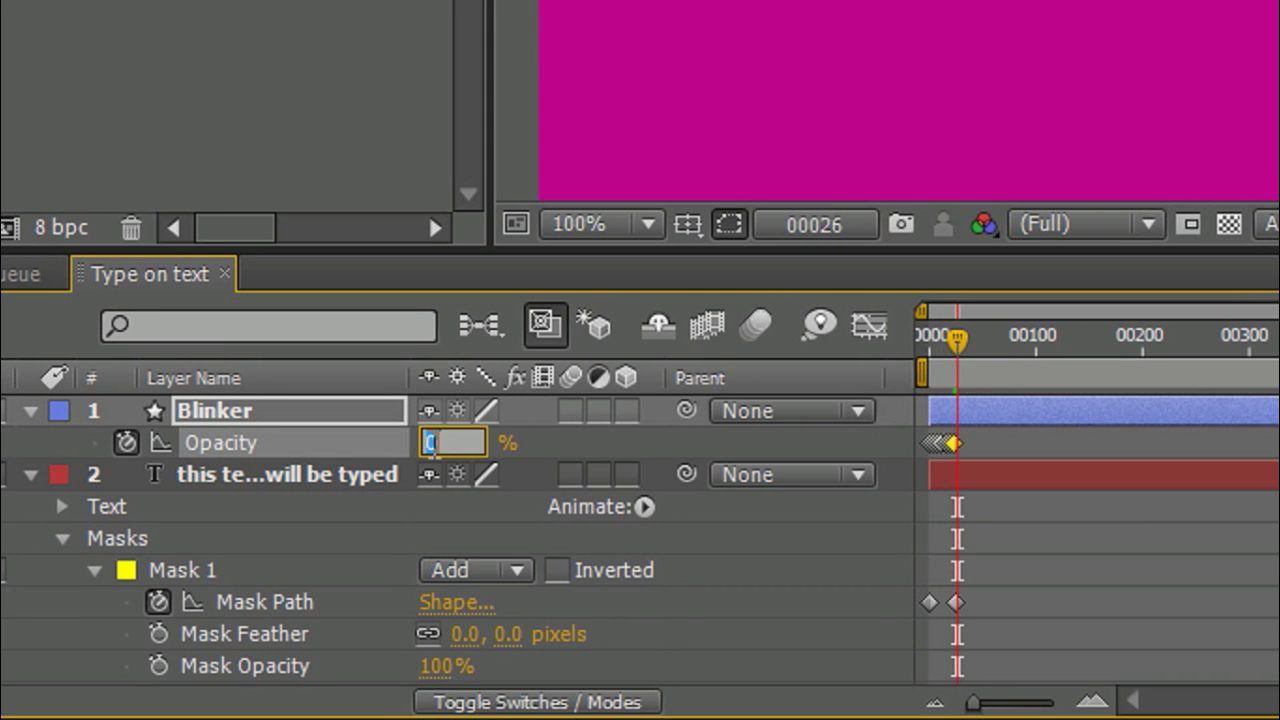
{"action": "type", "text": "100"}
{"action": "key", "text": "Return"}
{"action": "key", "text": "Page_Down"}
{"action": "key", "text": "Page_Down"}
{"action": "key", "text": "Page_Down"}
{"action": "key", "text": "Page_Down"}
{"action": "key", "text": "Page_Down"}
{"action": "key", "text": "Page_Down"}
{"action": "left_click", "coordinate": [438, 444]}
{"action": "type", "text": "0"}
{"action": "key", "text": "Return"}
{"action": "key", "text": "Page_Down"}
{"action": "key", "text": "Page_Down"}
{"action": "key", "text": "Page_Down"}
{"action": "key", "text": "Page_Down"}
{"action": "key", "text": "Page_Down"}
{"action": "left_click", "coordinate": [400, 443]}
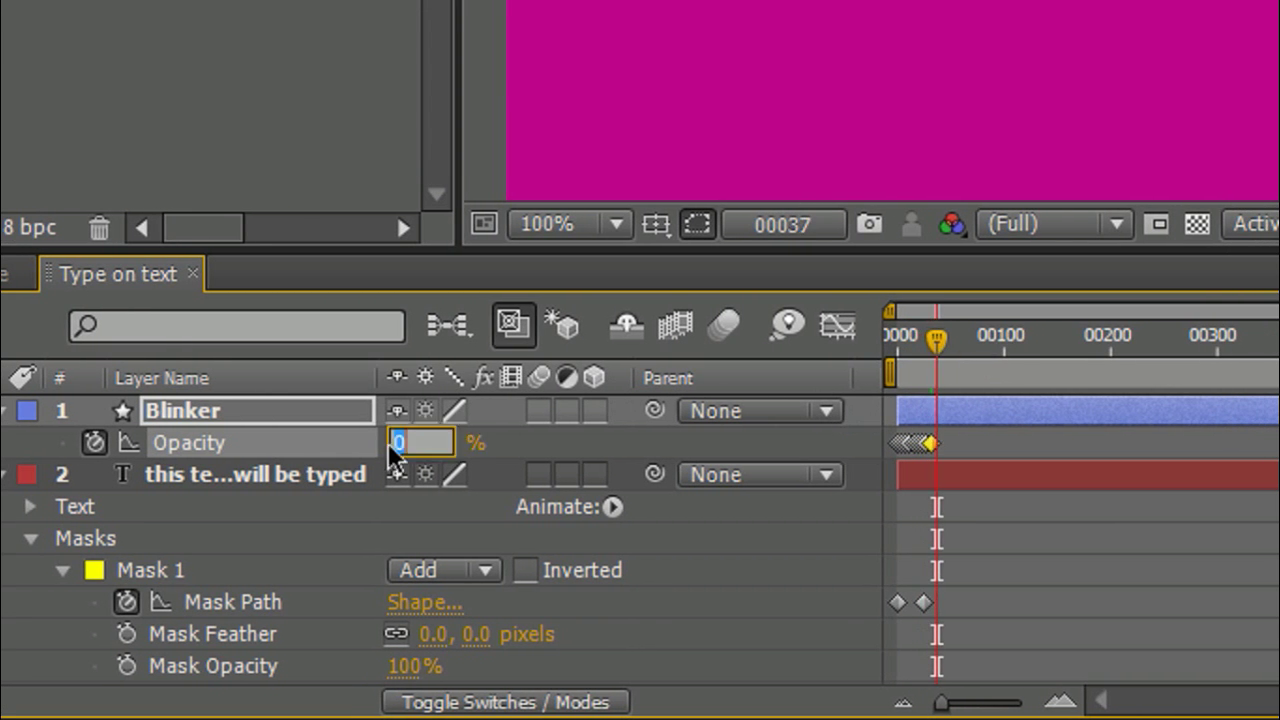
{"action": "type", "text": "100"}
{"action": "key", "text": "Return"}
{"action": "key", "text": "Page_Down"}
{"action": "key", "text": "Page_Down"}
{"action": "key", "text": "Page_Down"}
{"action": "left_click", "coordinate": [406, 443]}
{"action": "type", "text": "0"}
{"action": "key", "text": "Return"}
{"action": "key", "text": "Page_Down"}
{"action": "key", "text": "Page_Down"}
{"action": "key", "text": "Page_Down"}
{"action": "key", "text": "Page_Down"}
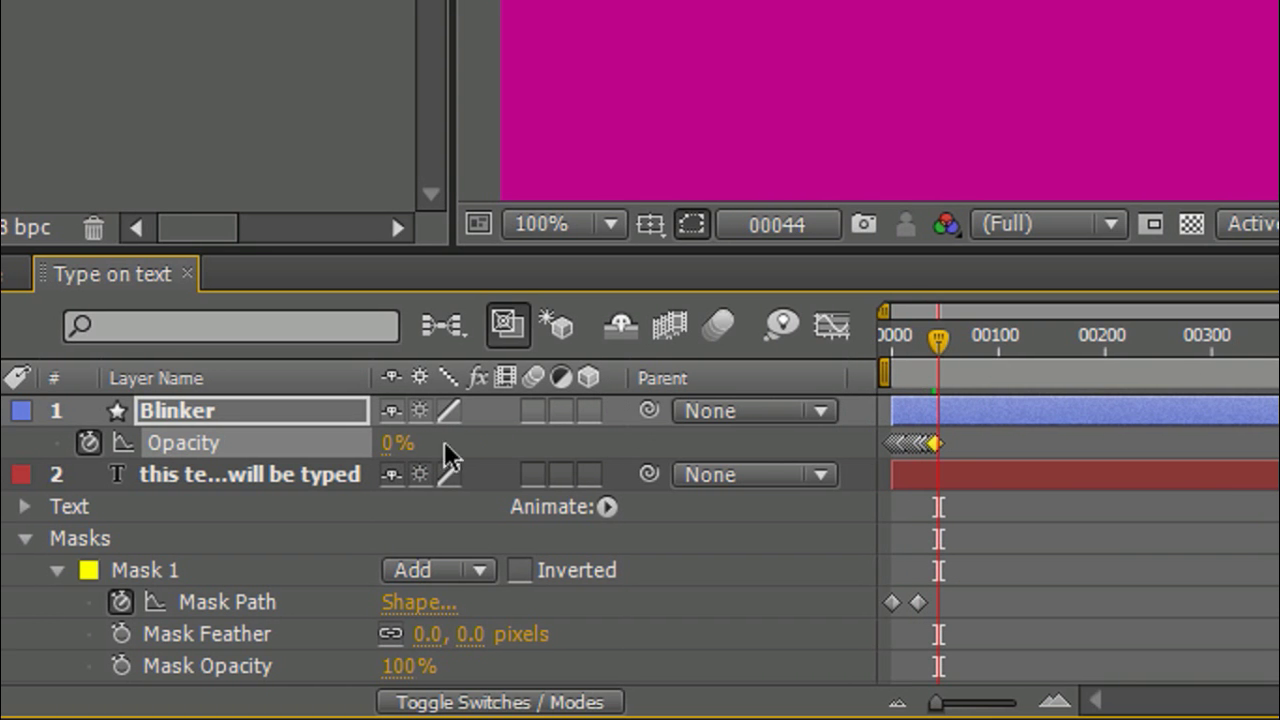
{"action": "left_click", "coordinate": [400, 443]}
{"action": "type", "text": "100"}
{"action": "key", "text": "Return"}
{"action": "key", "text": "Page_Down"}
{"action": "key", "text": "Page_Down"}
{"action": "key", "text": "Page_Down"}
{"action": "key", "text": "Page_Down"}
{"action": "left_click", "coordinate": [400, 443]}
{"action": "type", "text": "0"}
{"action": "key", "text": "Return"}
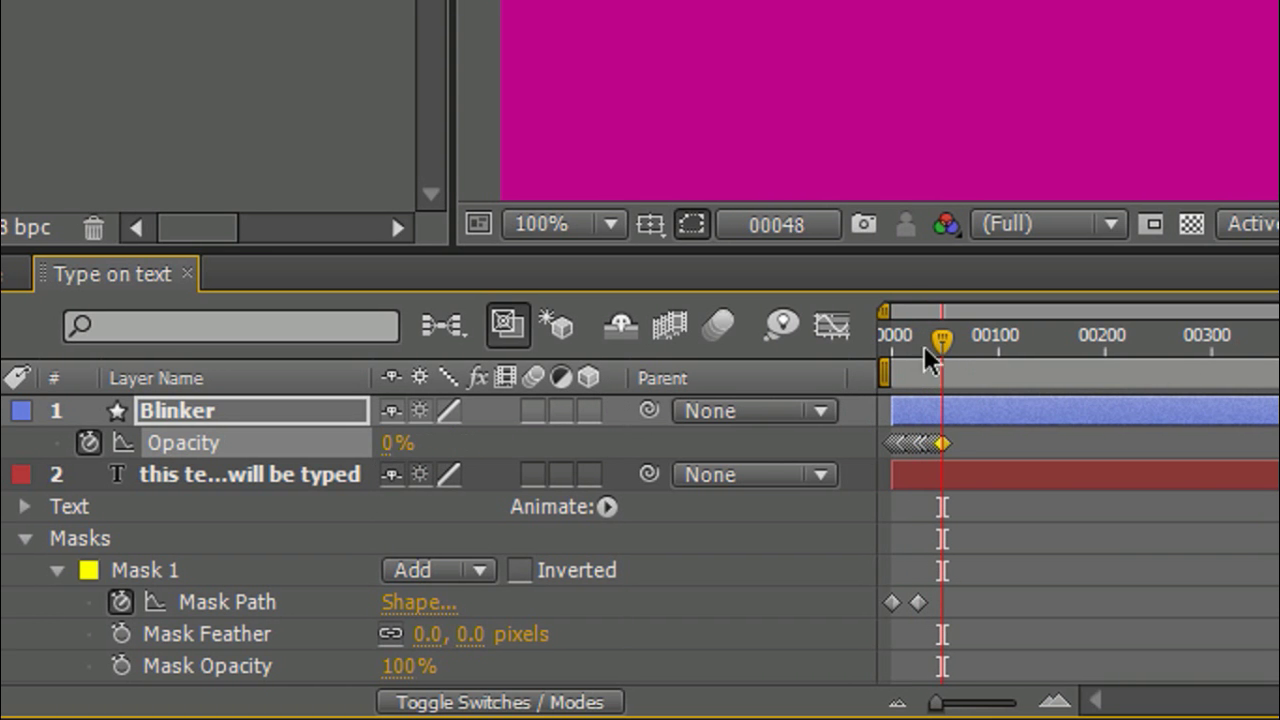
{"action": "key", "text": "Page_Down"}
{"action": "key", "text": "Page_Down"}
{"action": "key", "text": "Page_Down"}
{"action": "key", "text": "Page_Down"}
{"action": "key", "text": "Page_Down"}
{"action": "left_click", "coordinate": [400, 443]}
{"action": "type", "text": "100"}
{"action": "key", "text": "Return"}
{"action": "left_click", "coordinate": [908, 338]}
{"action": "left_click", "coordinate": [360, 443]}
{"action": "type", "text": "0"}
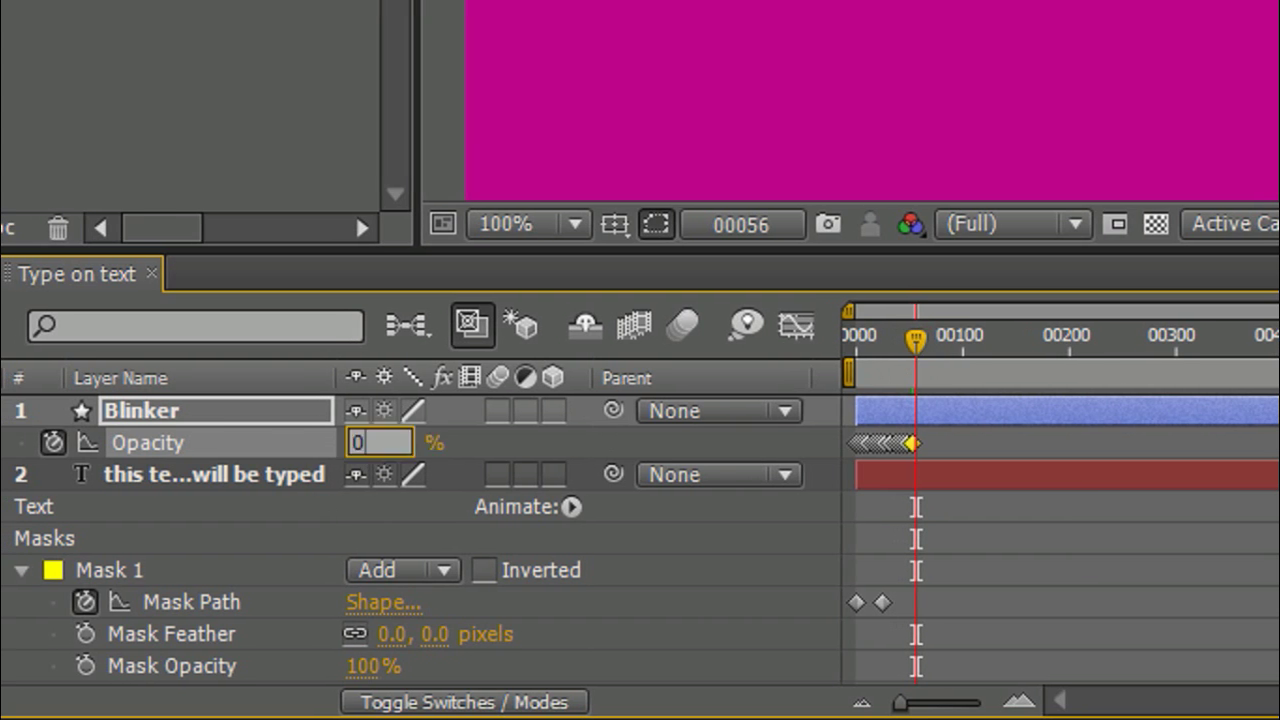
{"action": "key", "text": "Return"}
{"action": "left_click", "coordinate": [910, 338]}
{"action": "left_click", "coordinate": [360, 443]}
{"action": "type", "text": "100"}
{"action": "key", "text": "Return"}
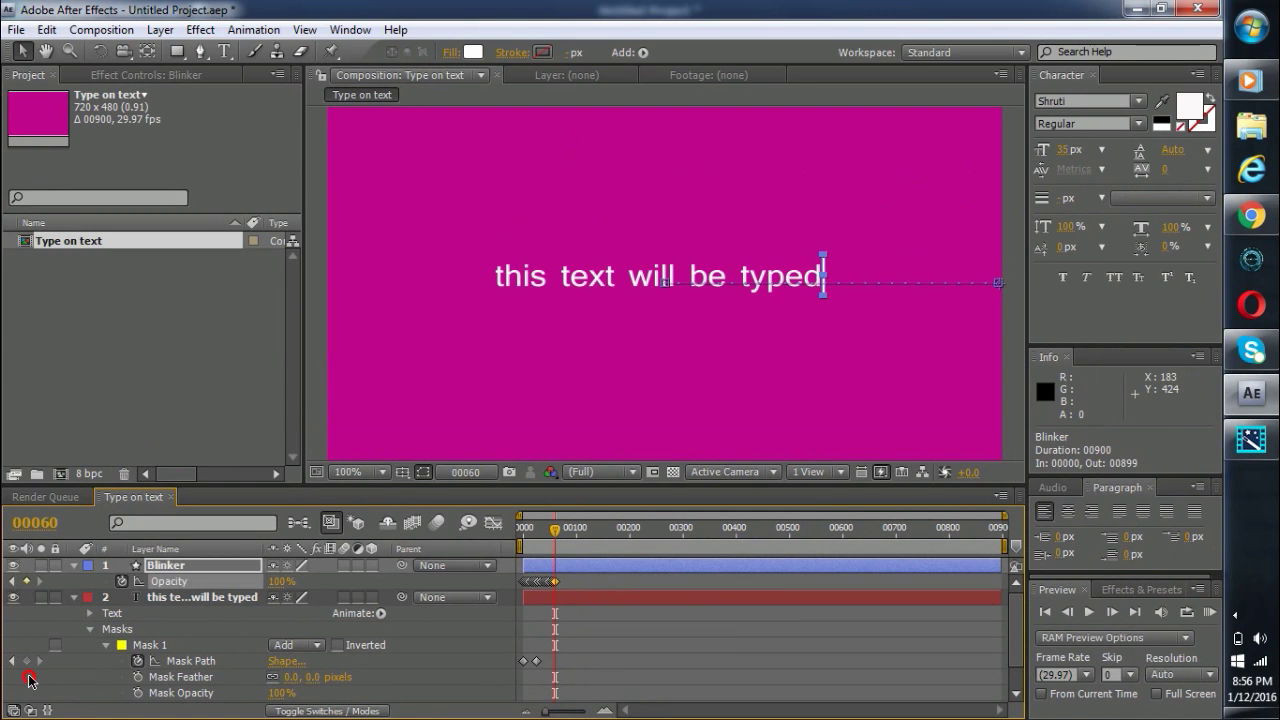
{"action": "left_click", "coordinate": [29, 679]}
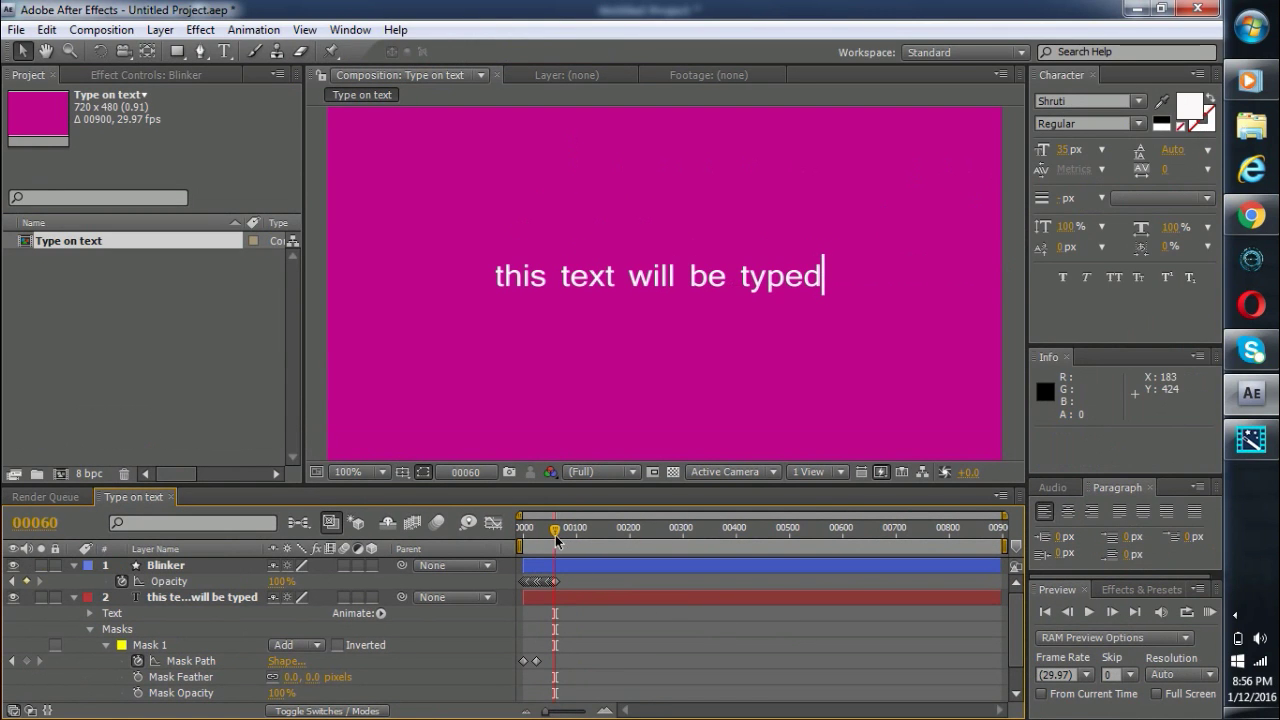
{"action": "left_click_drag", "start_coordinate": [557, 538], "coordinate": [518, 540]}
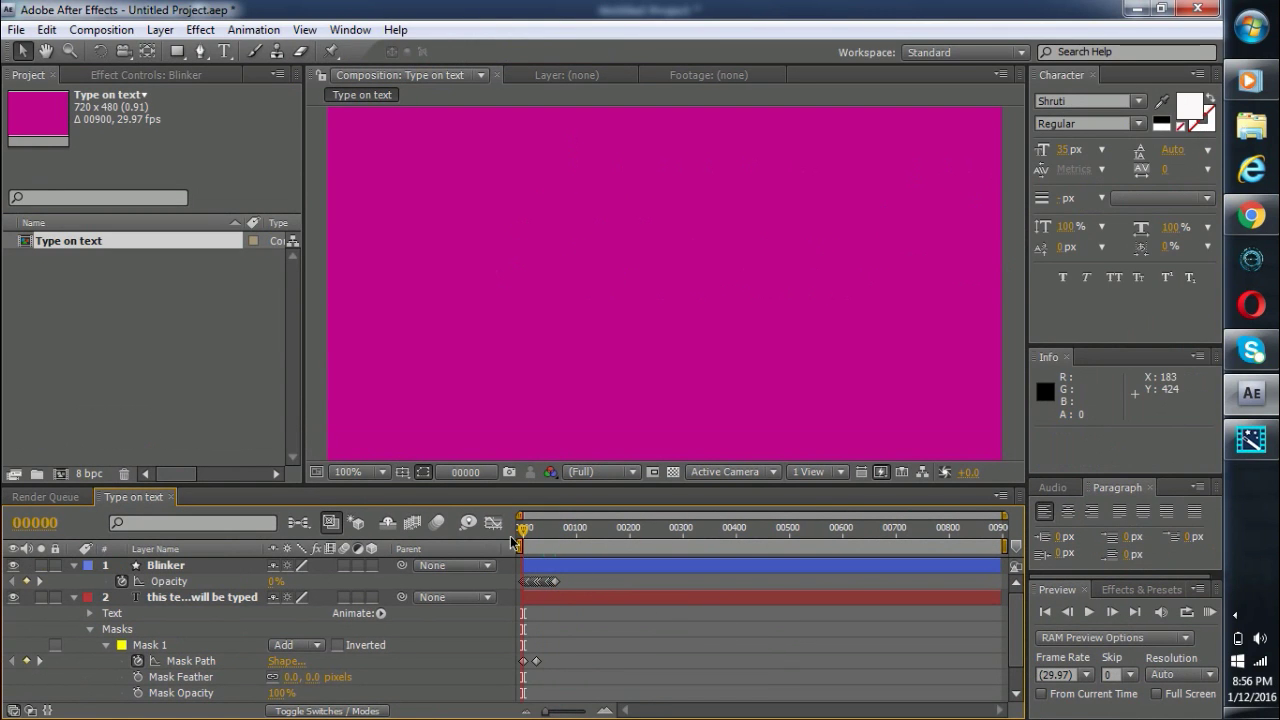
{"action": "left_click", "coordinate": [1089, 612]}
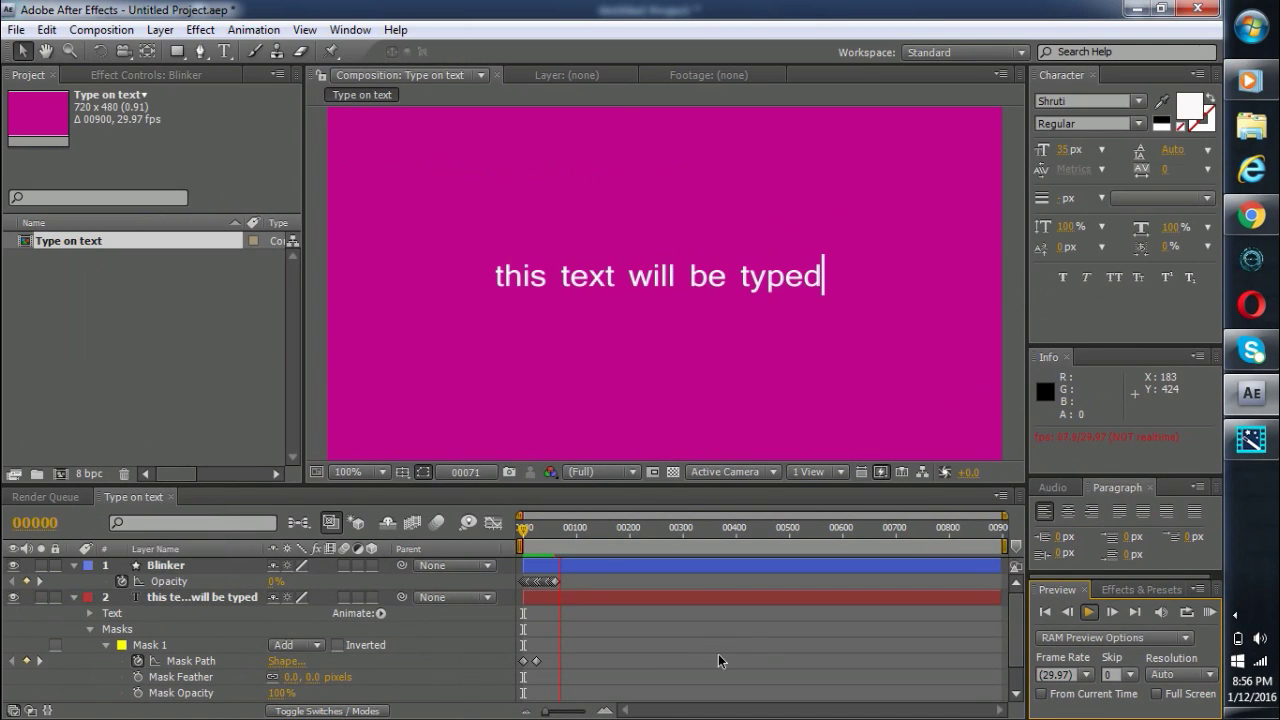
{"action": "left_click", "coordinate": [710, 655]}
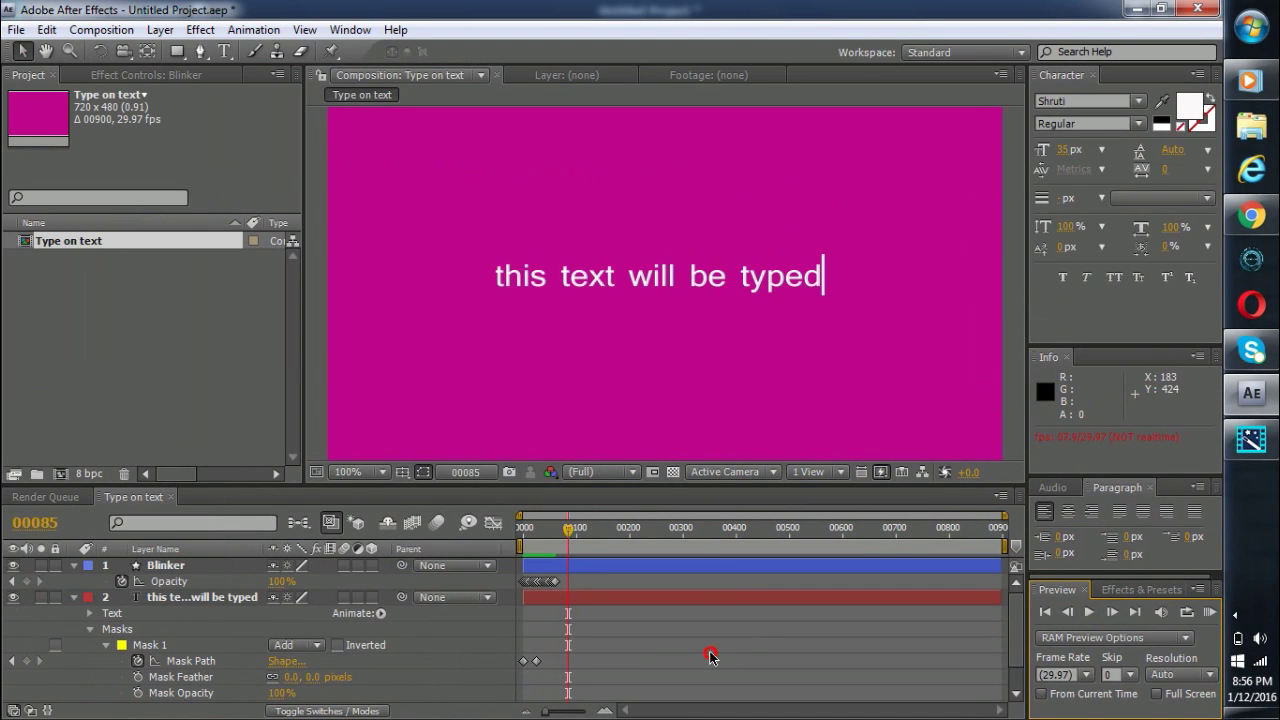